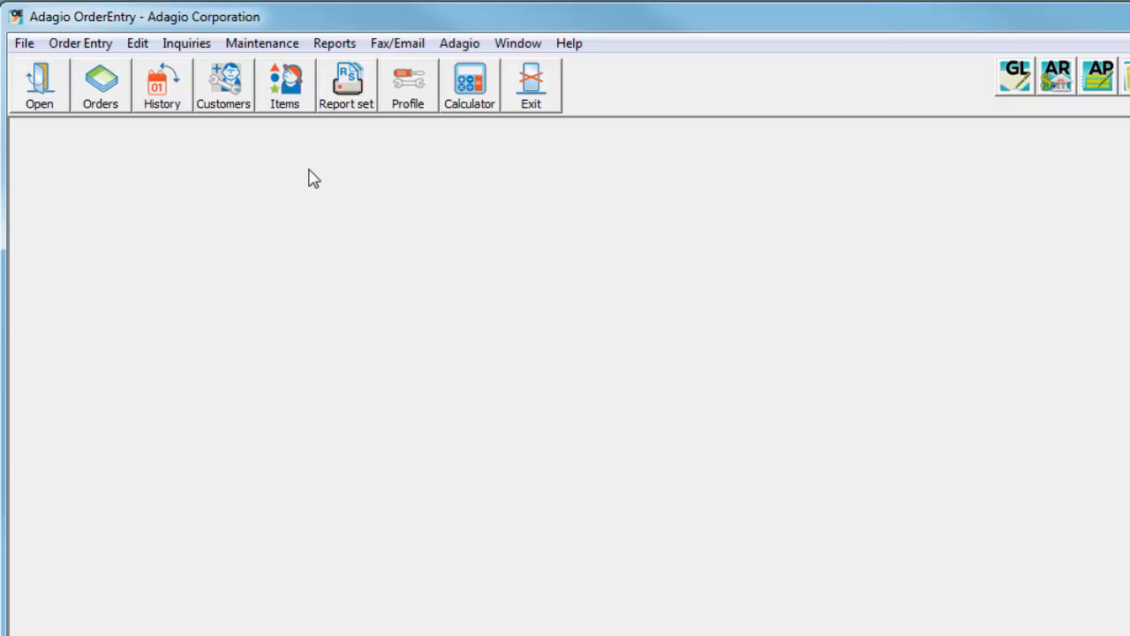
Step: Review the company profile's numbering and tax, processing, and spec options for RMAs
left_click(402, 93)
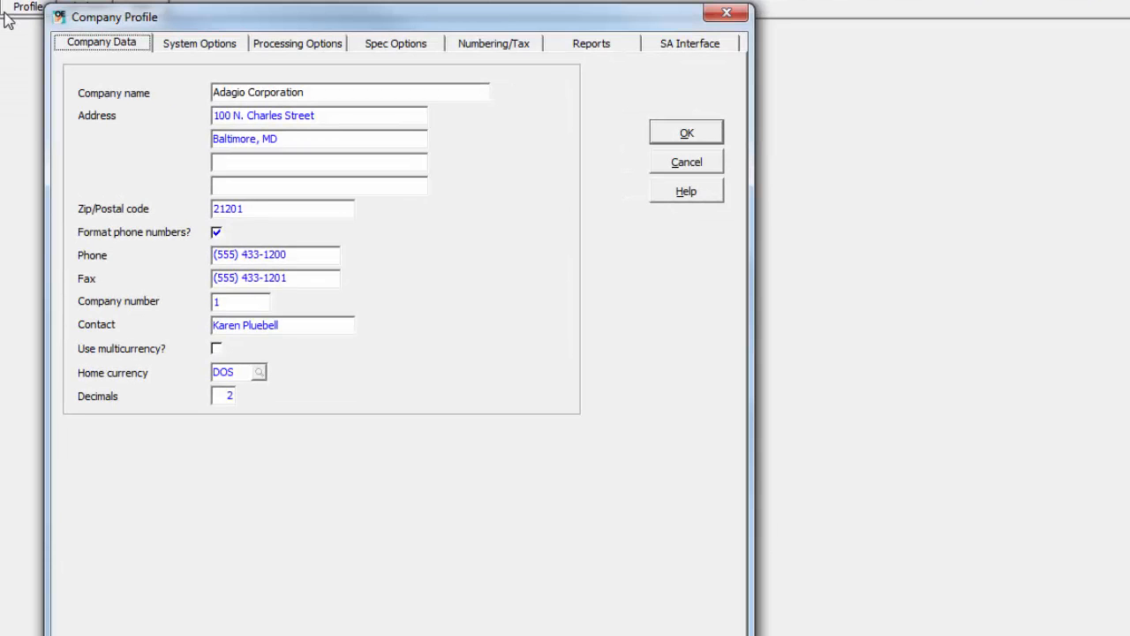
left_click(451, 53)
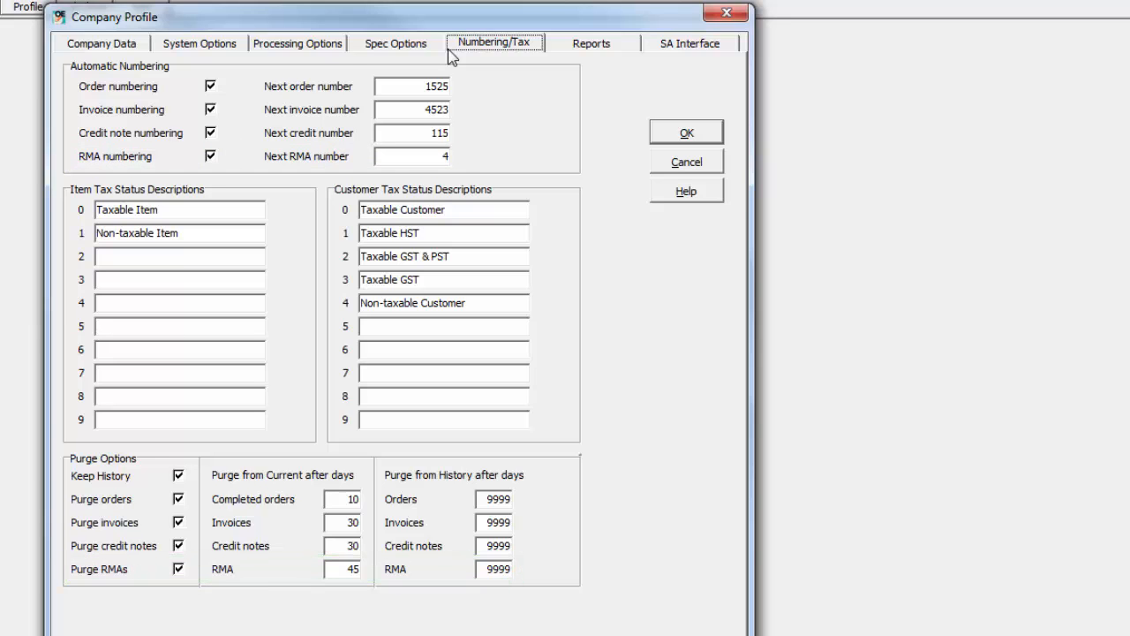
left_click(331, 52)
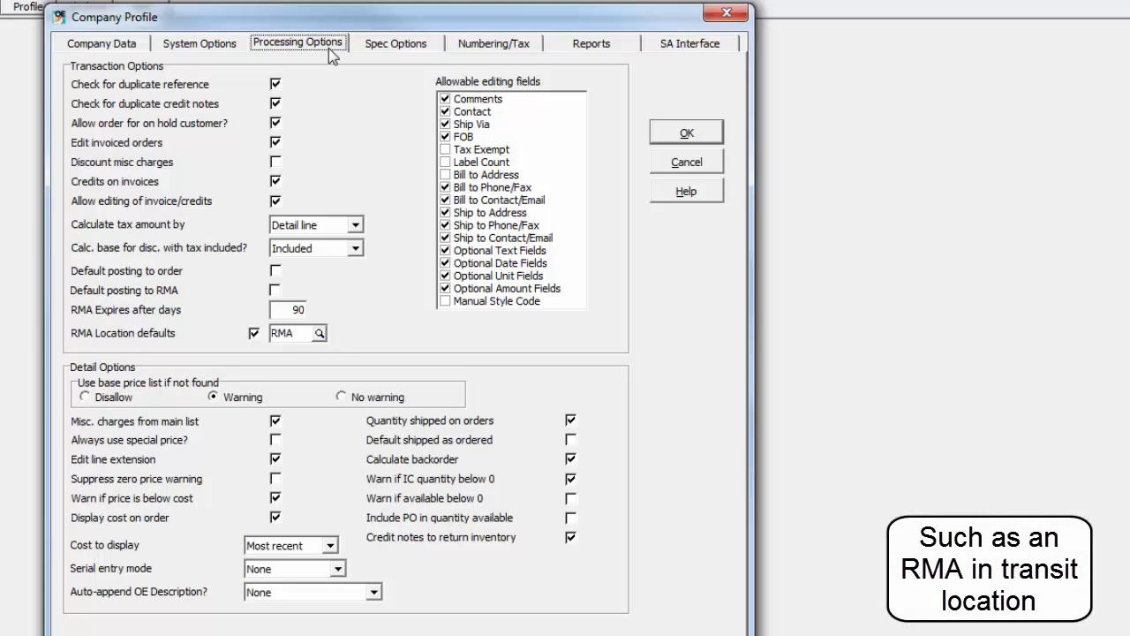
left_click(381, 50)
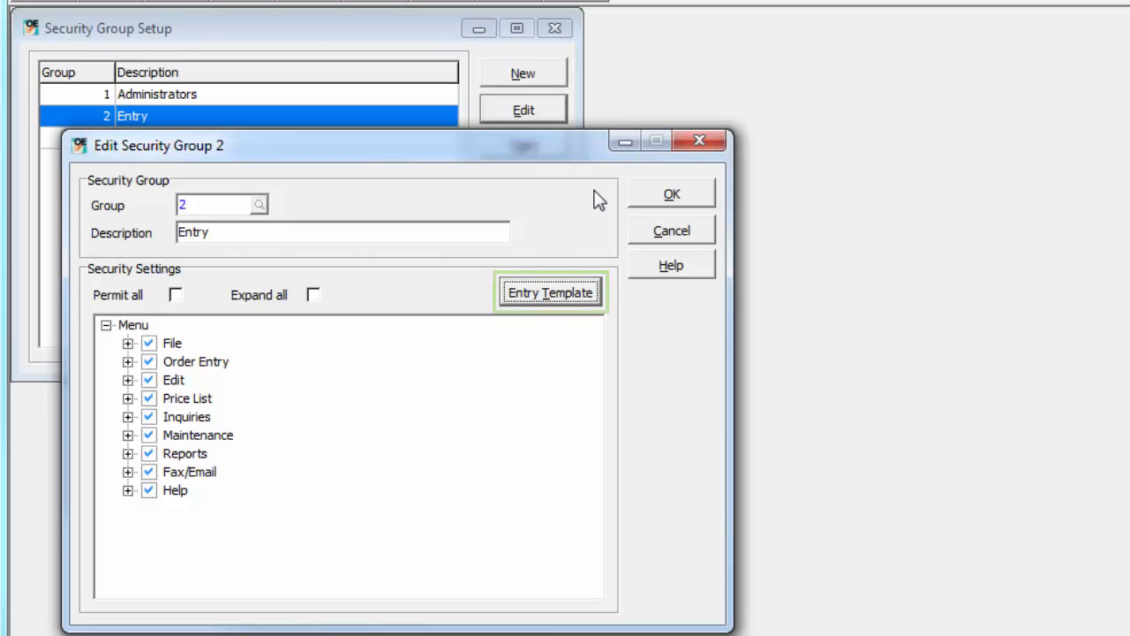
Step: Apply the entry template to the security settings of the Entry security group
left_click(597, 300)
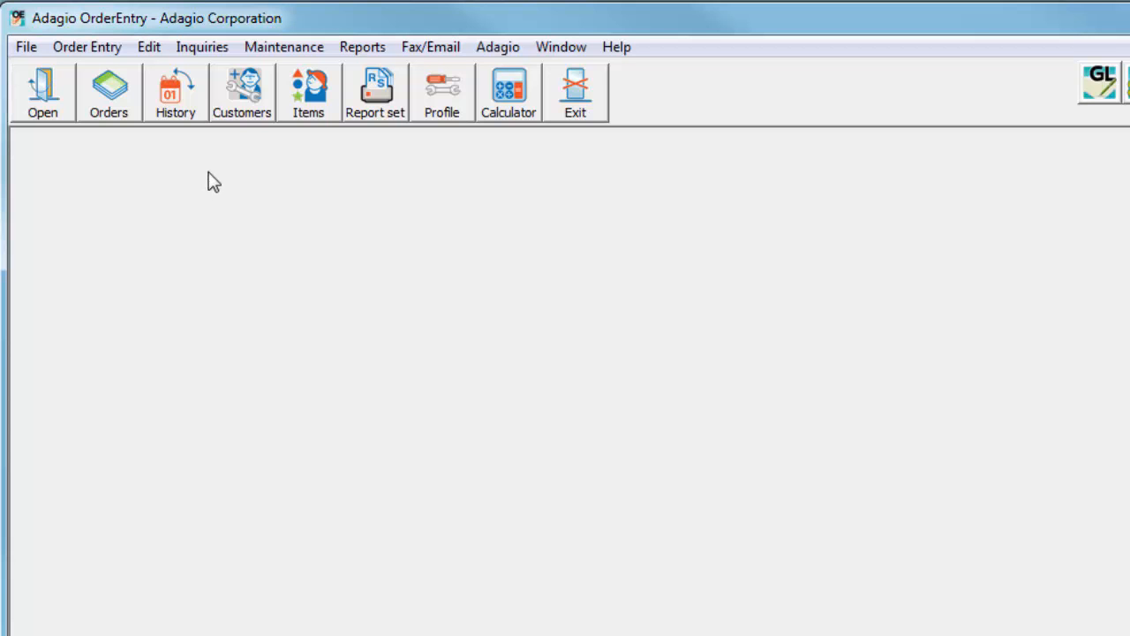
Step: Open the list of reason codes and open the BROKEN code for editing
left_click(147, 49)
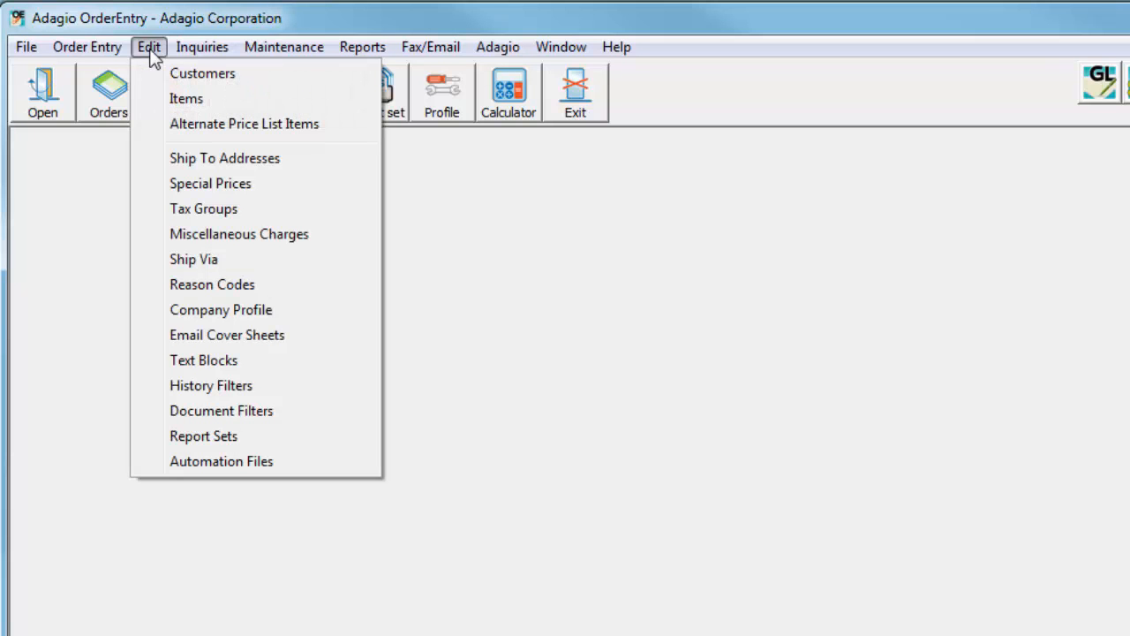
left_click(201, 292)
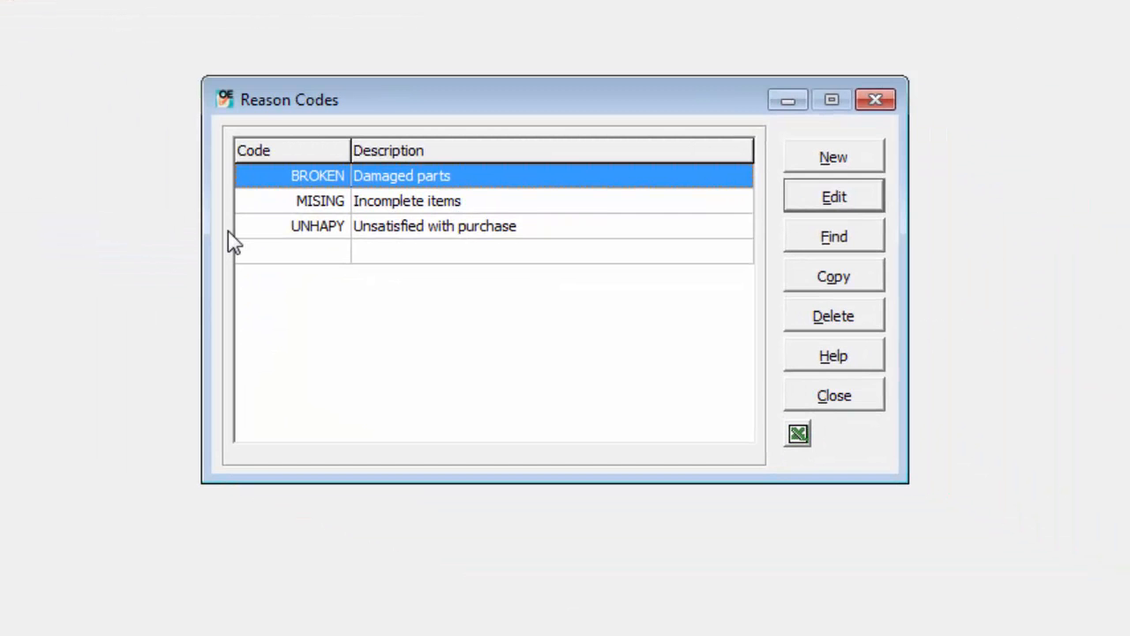
double_click(248, 179)
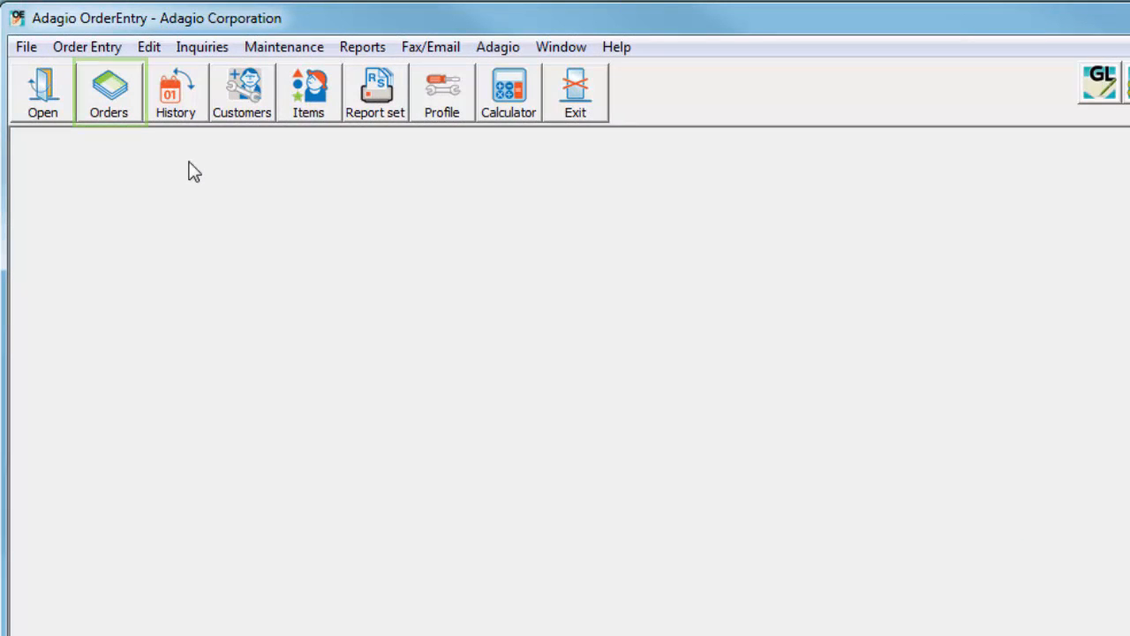
Step: Start a new RMA based on Shiller & Hoffman, PA invoice 4506
left_click(133, 128)
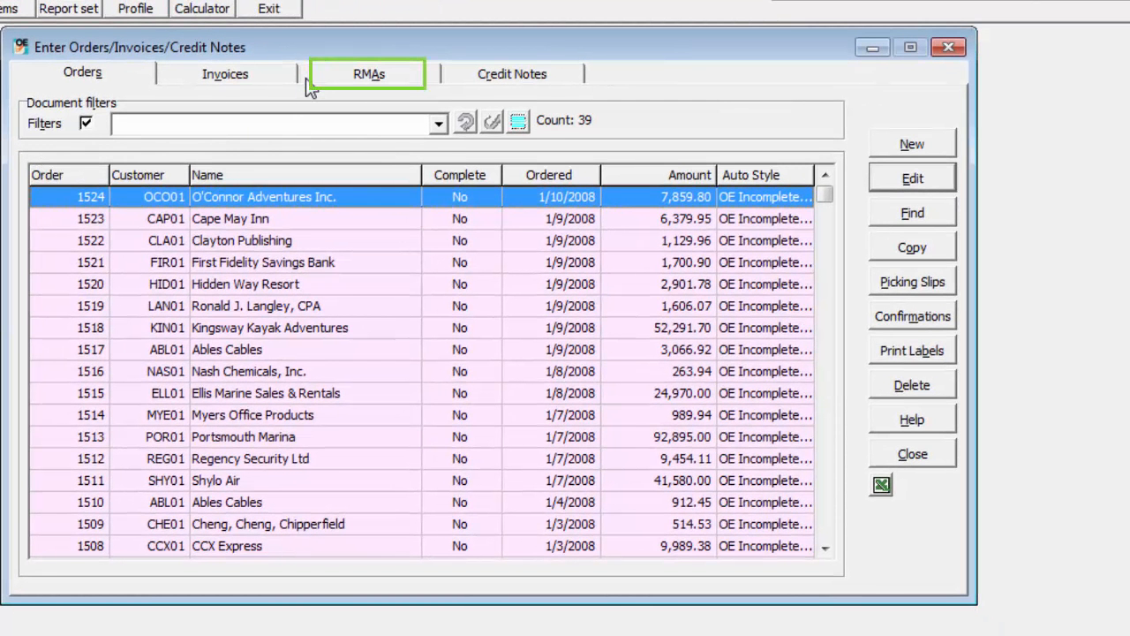
left_click(309, 86)
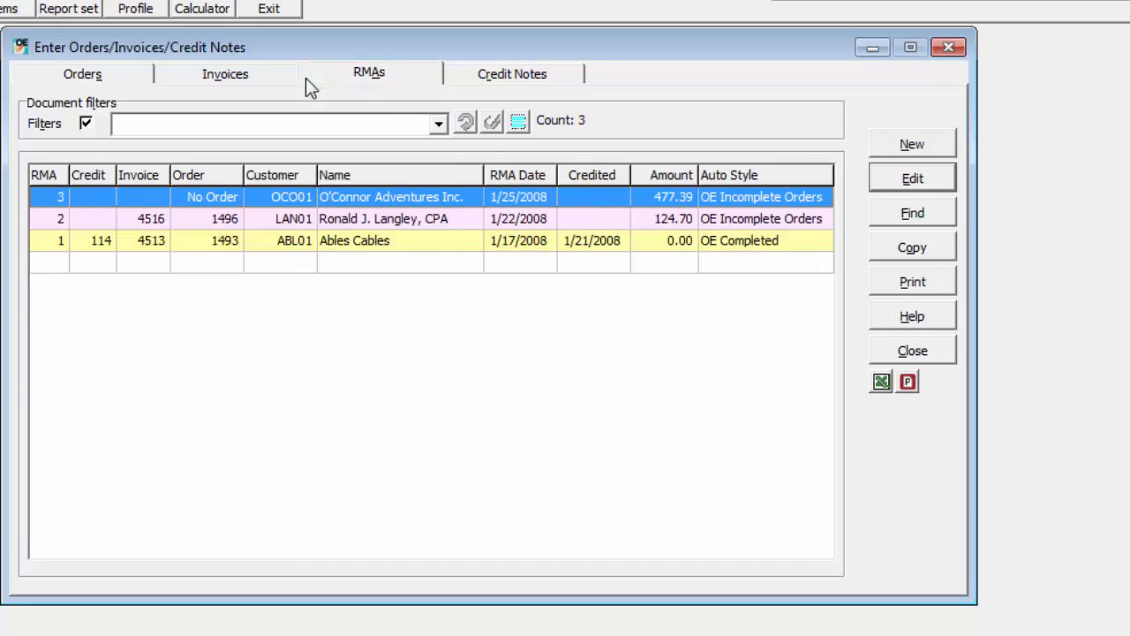
left_click(879, 146)
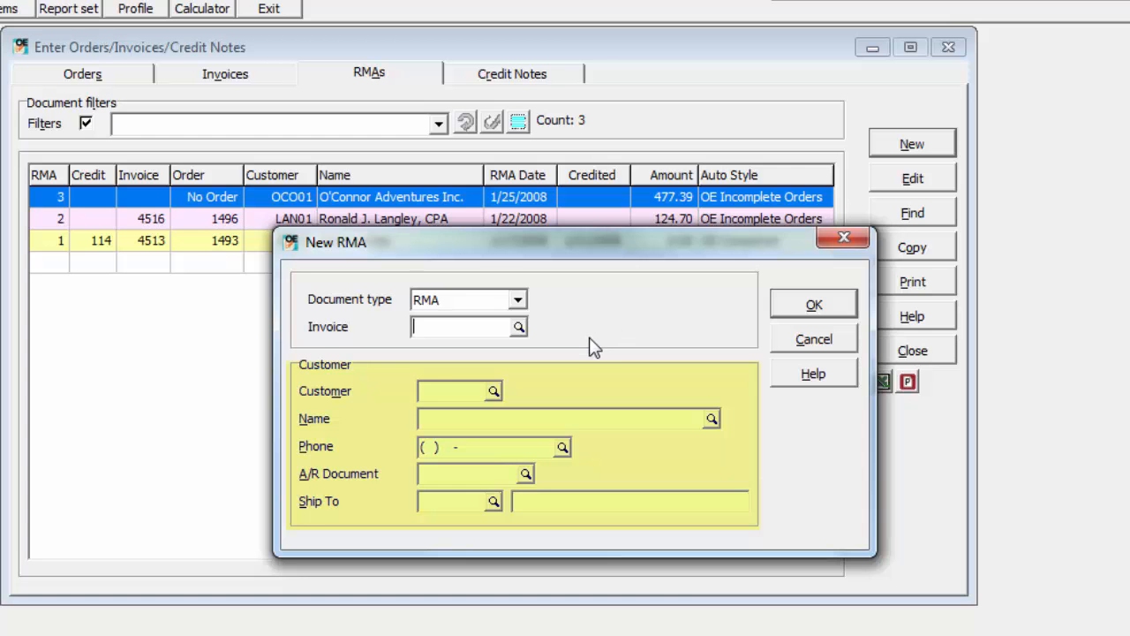
left_click(519, 327)
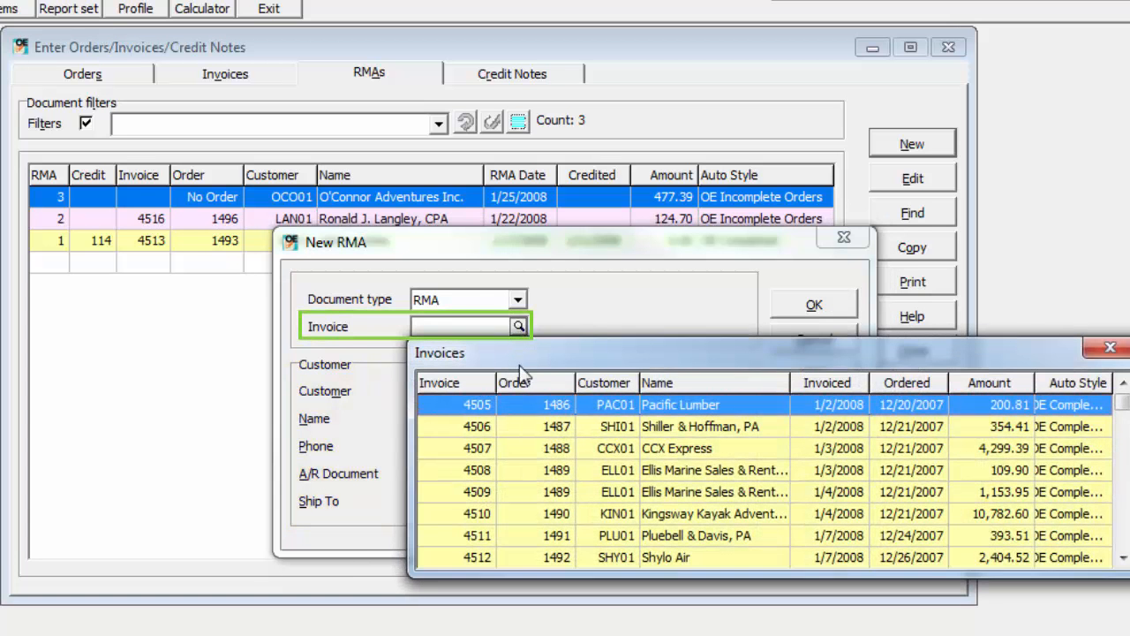
double_click(515, 426)
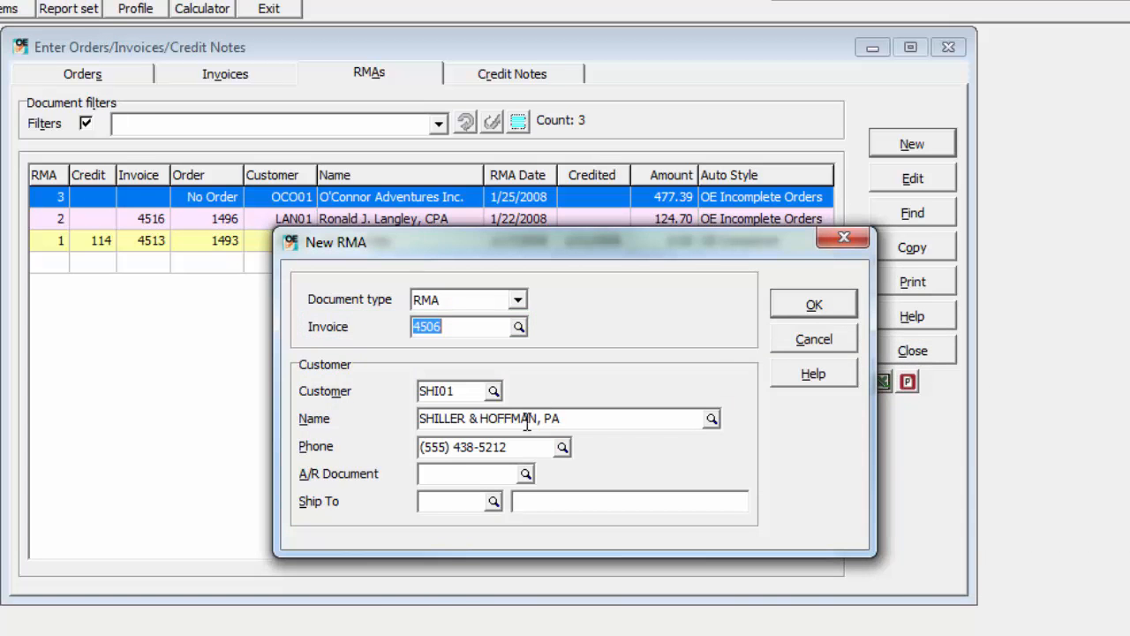
left_click(774, 308)
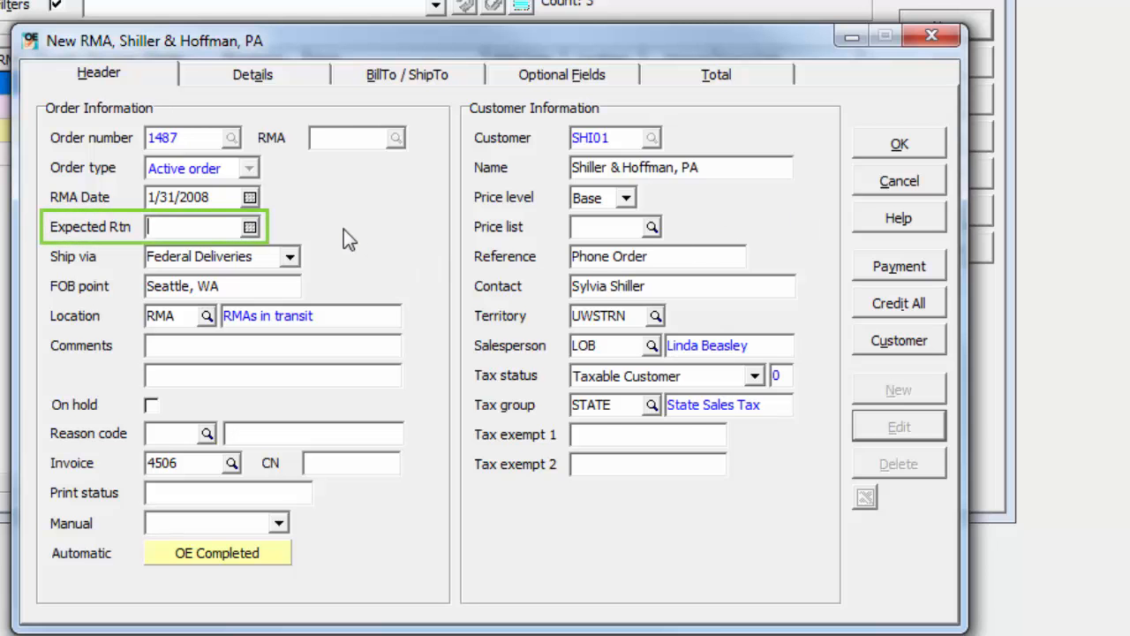
Step: Set the RMA's expected return date to 2/5/2008, including on its detail lines, and assign reason code BROKEN
type("02052008")
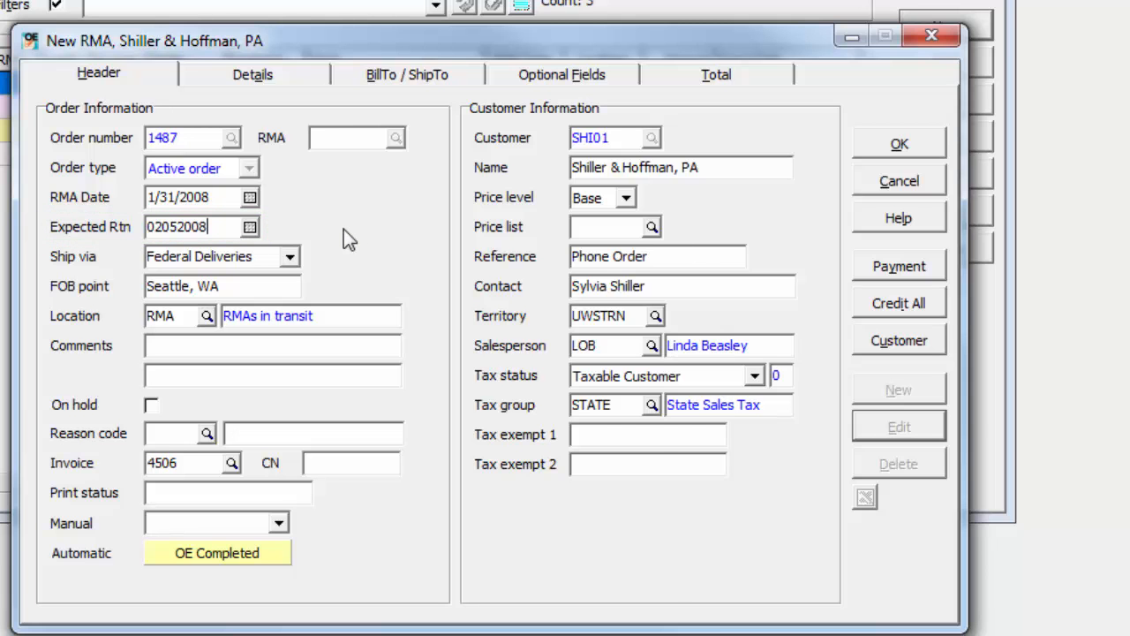
key("Tab")
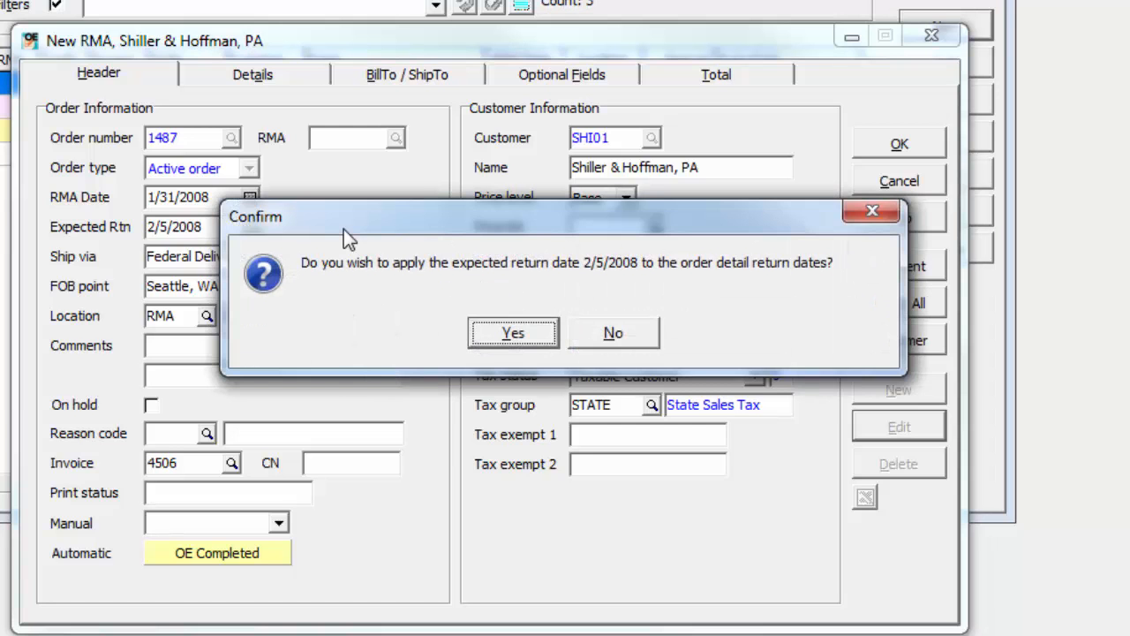
left_click(479, 328)
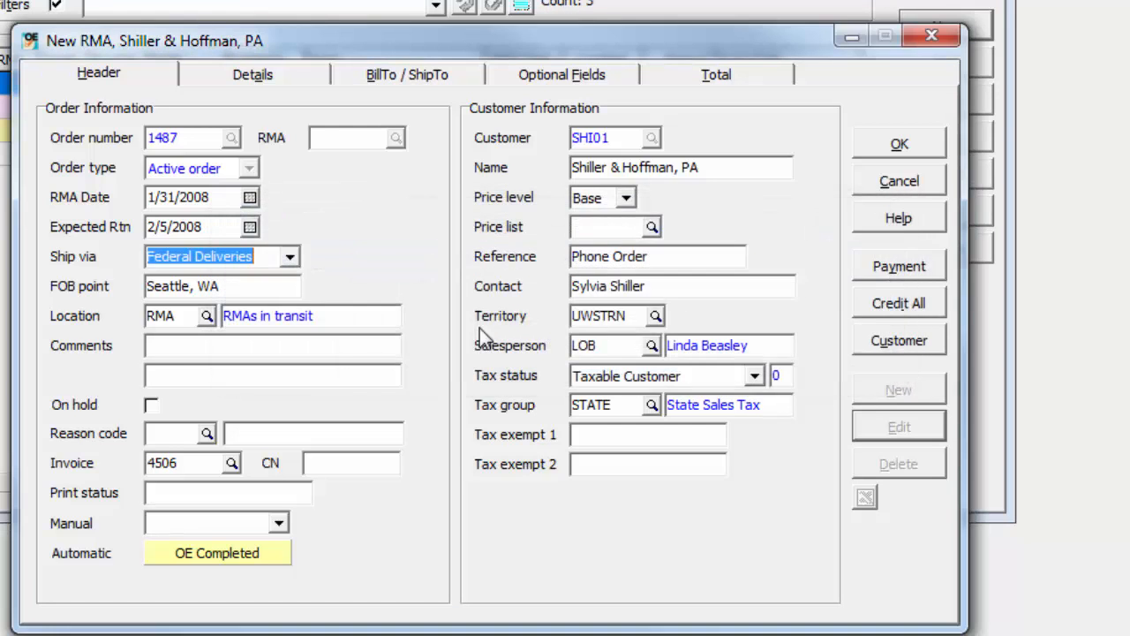
left_click(209, 435)
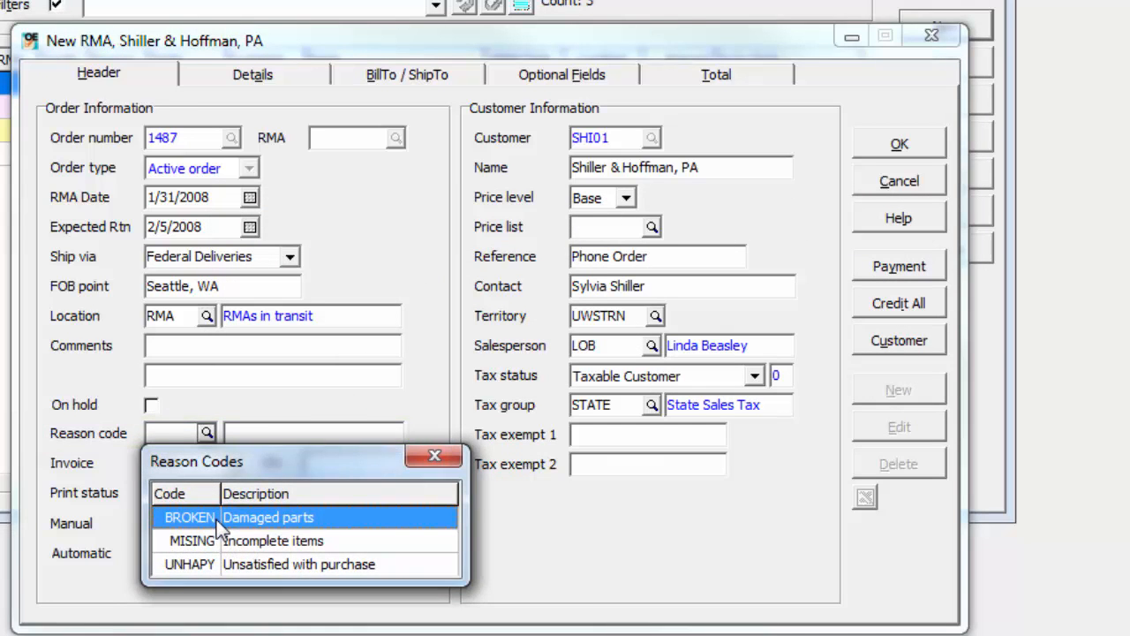
double_click(216, 519)
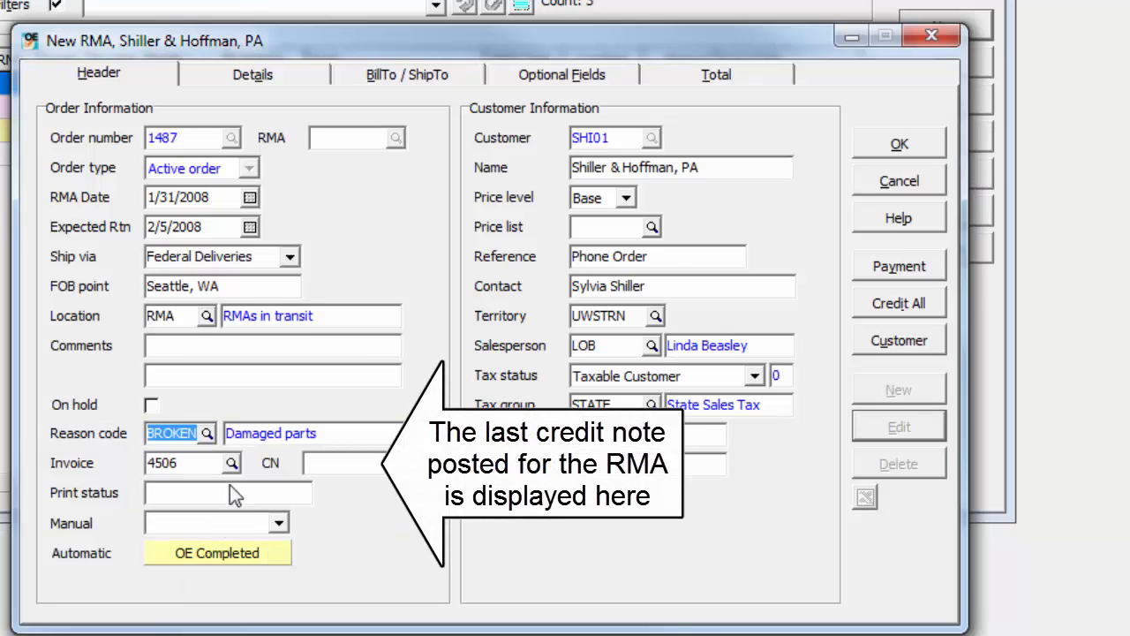
Step: Set the returned quantity to 1 on the RMA's detail line for item GLC.CAL-006
left_click(294, 78)
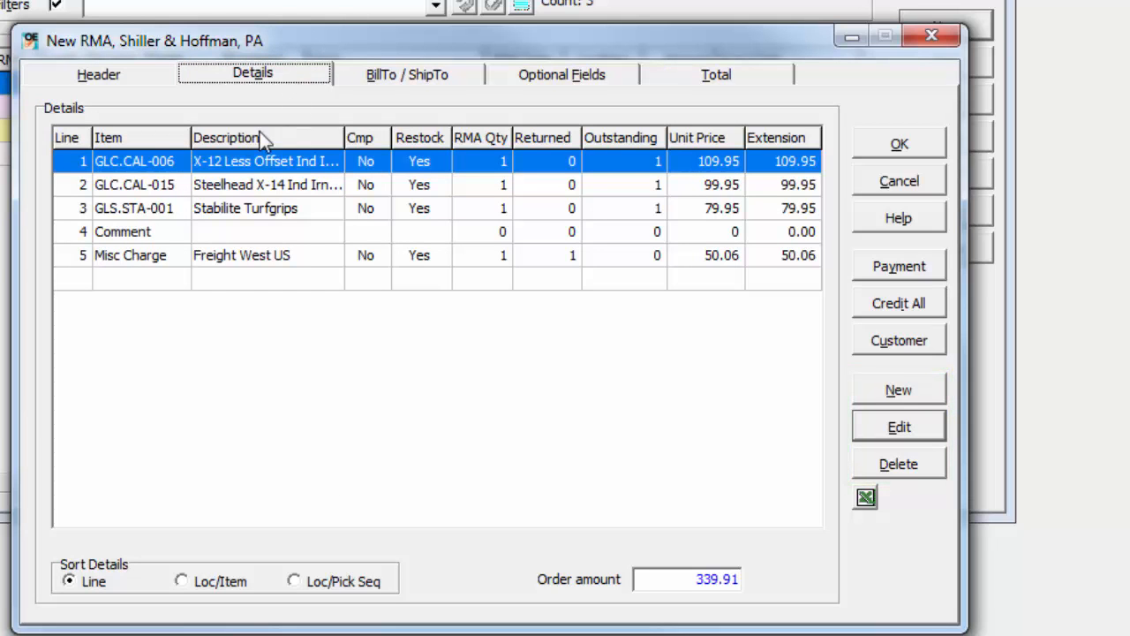
double_click(174, 171)
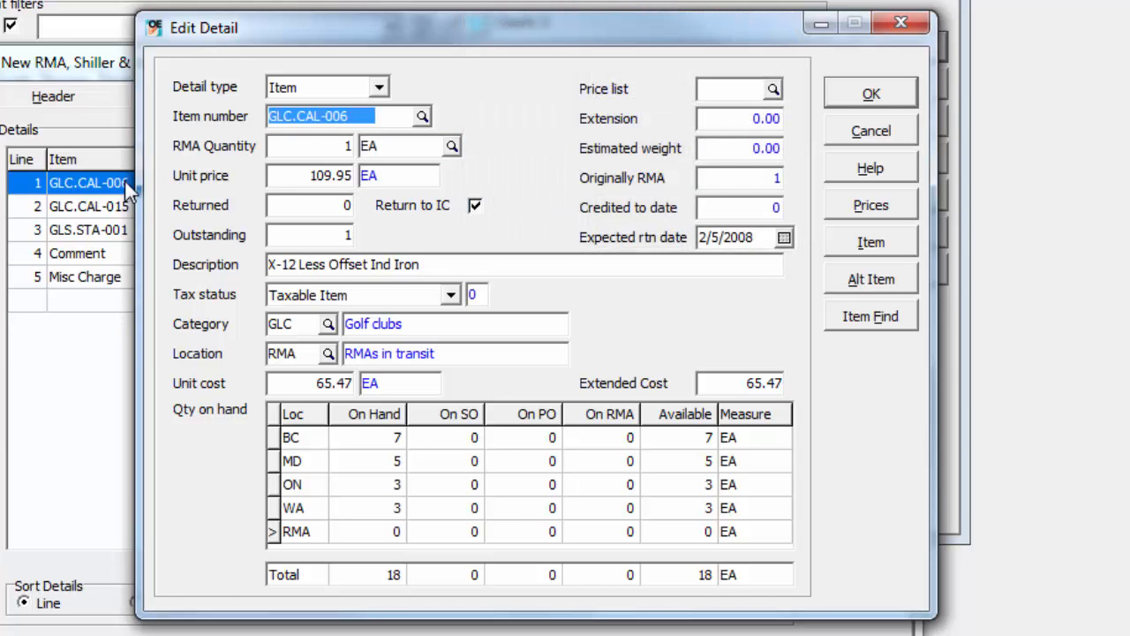
left_click(345, 206)
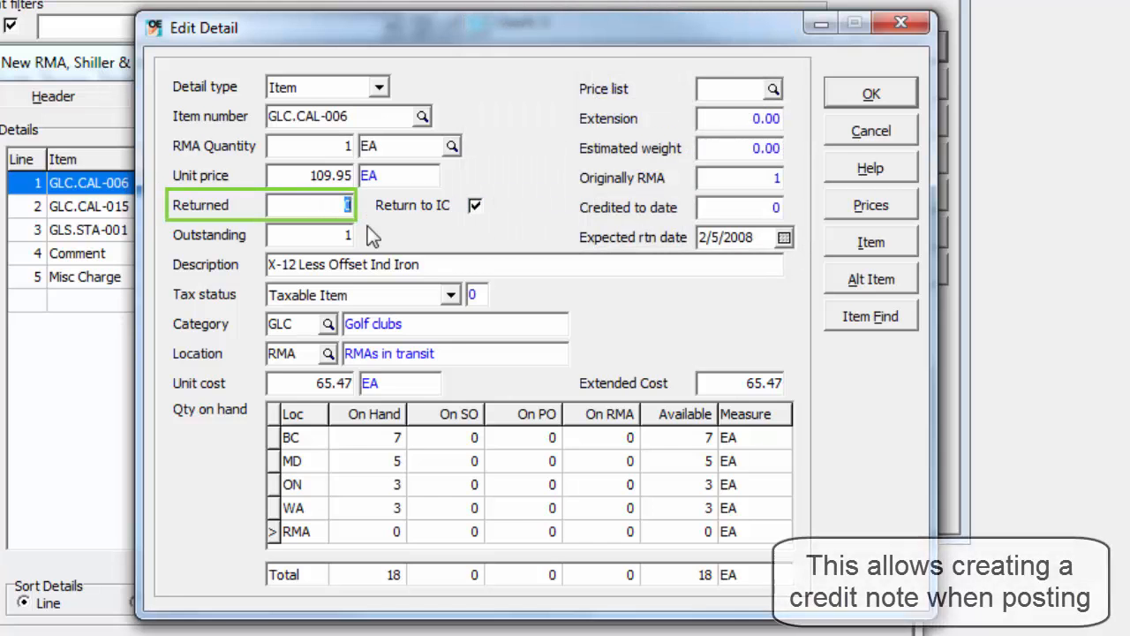
type("1")
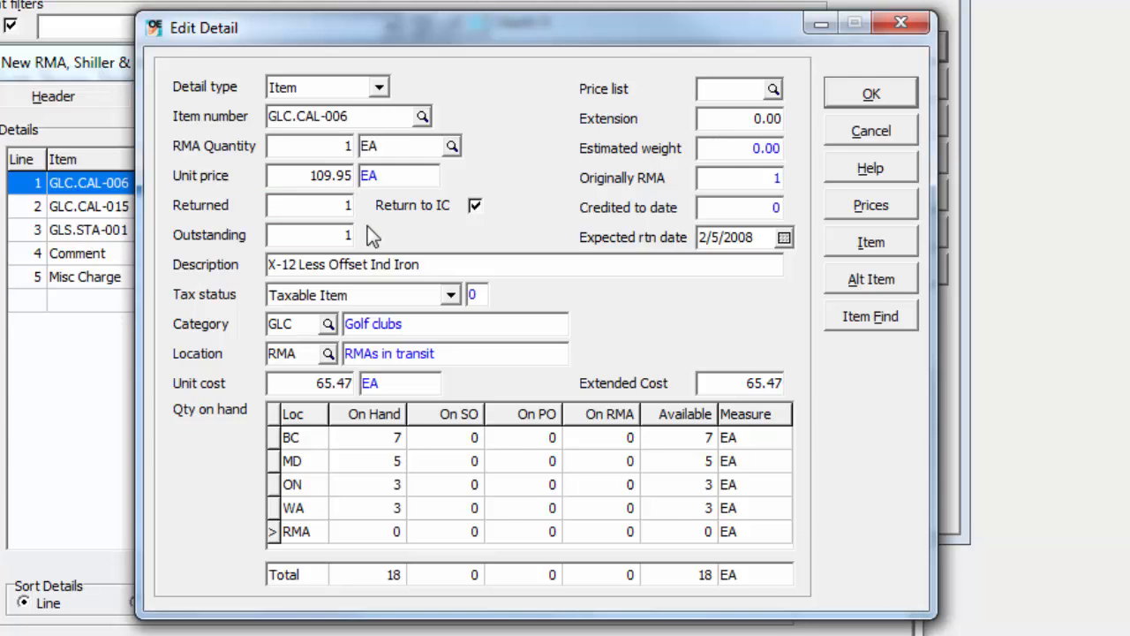
key("Tab")
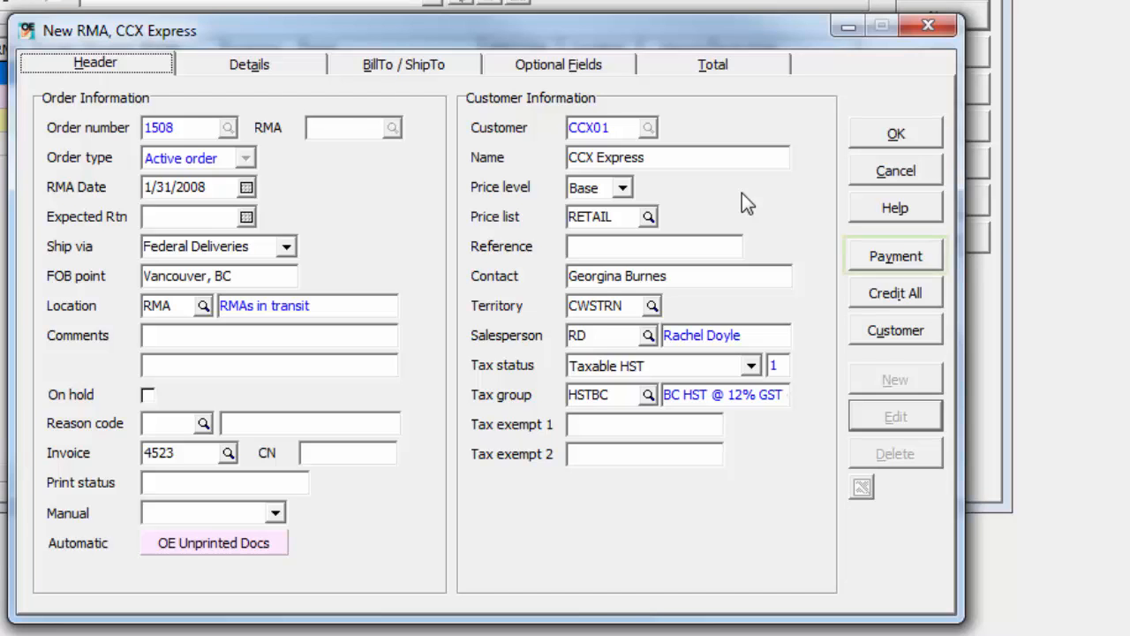
Step: Set the refund payment on the CCX Express RMA to use an auto-generated check number
left_click(893, 256)
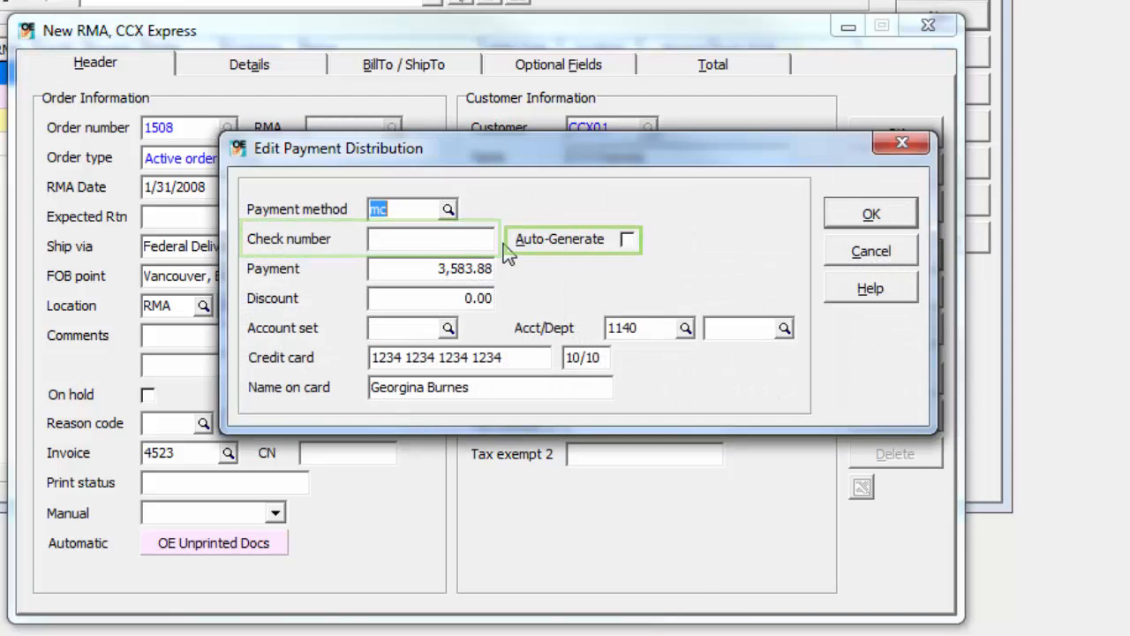
left_click(627, 239)
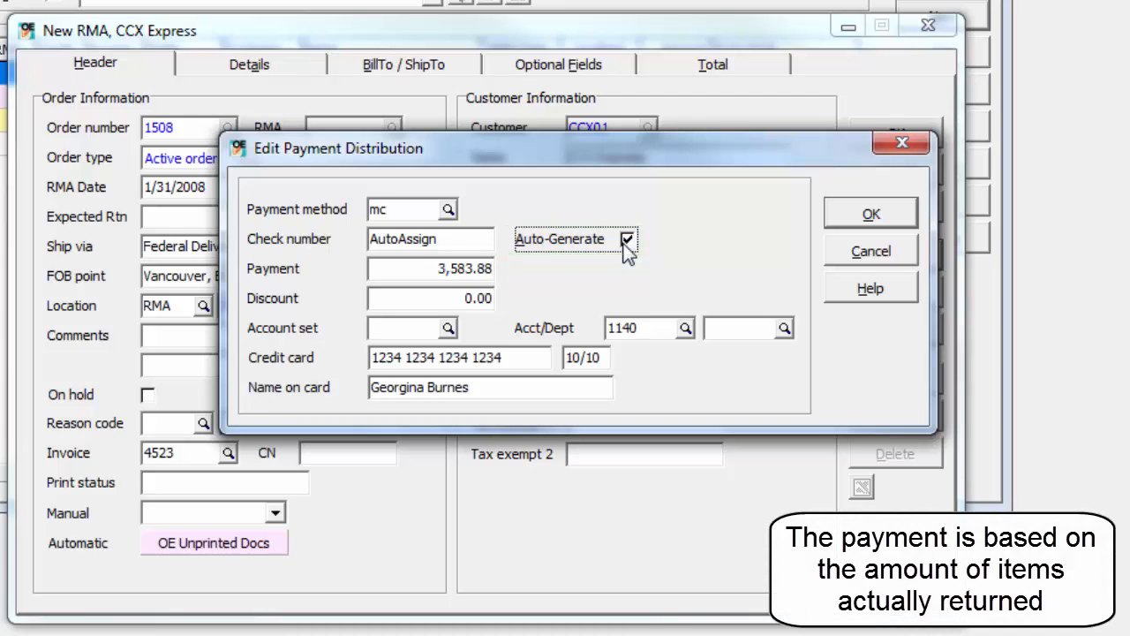
left_click(837, 216)
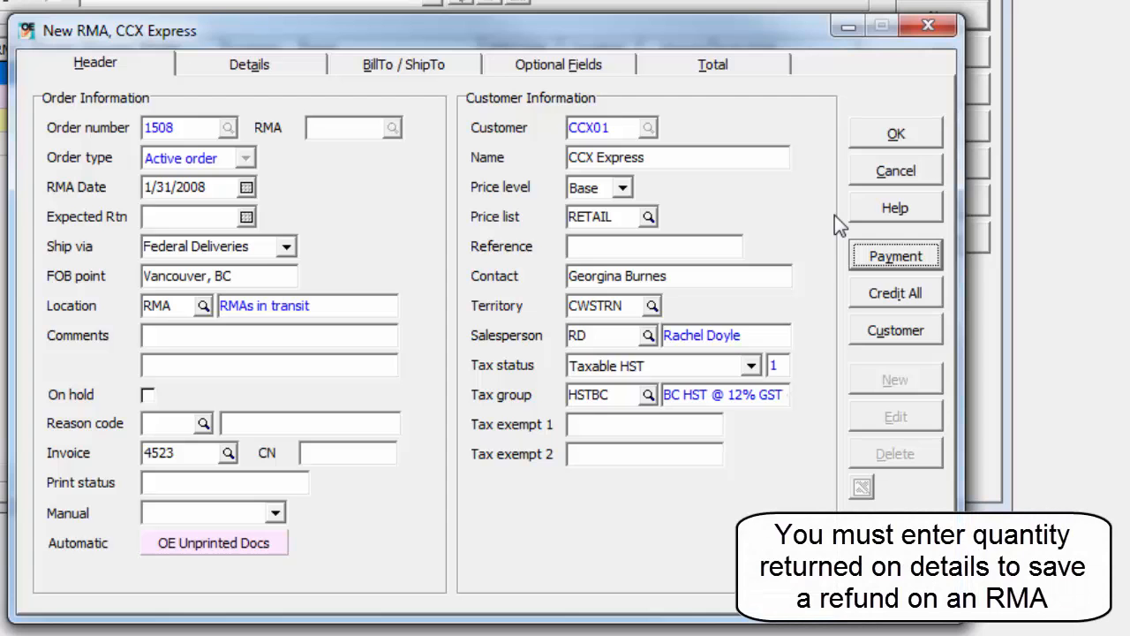
left_click(764, 83)
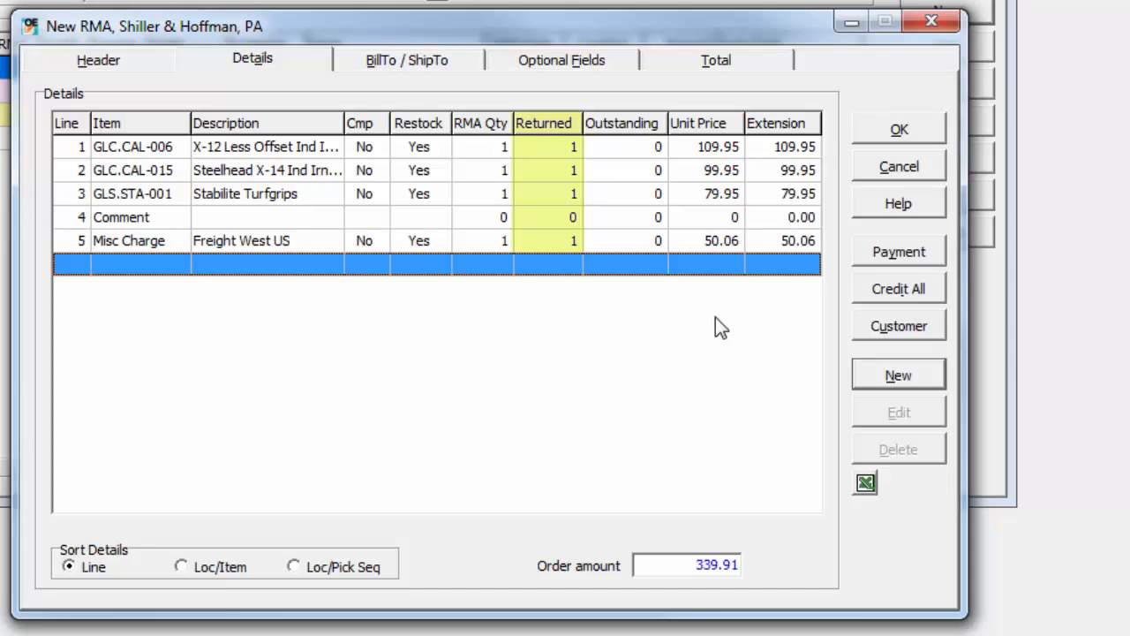
Step: Post the Shiller & Hoffman, PA RMA as a credit note with automatic credit note and RMA numbers
left_click(855, 129)
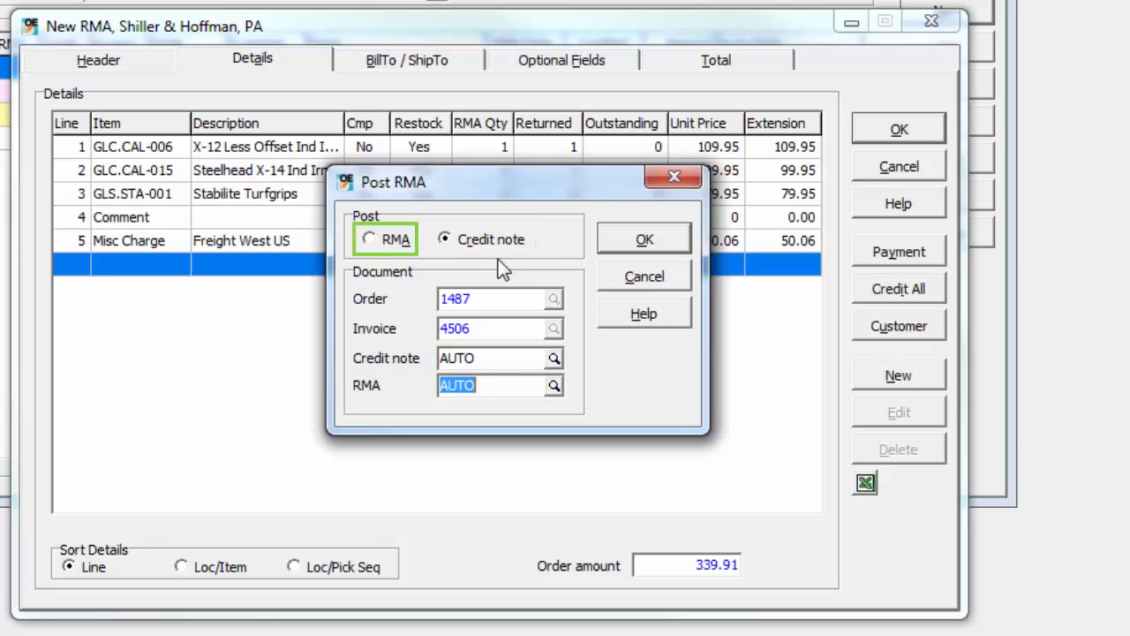
left_click(394, 249)
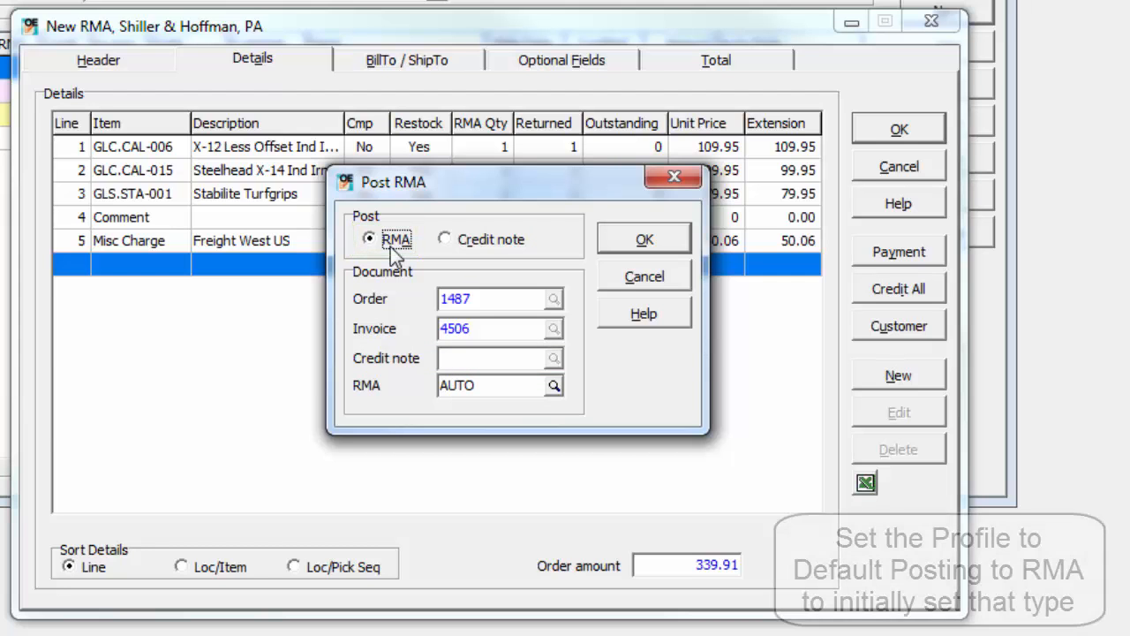
left_click(446, 242)
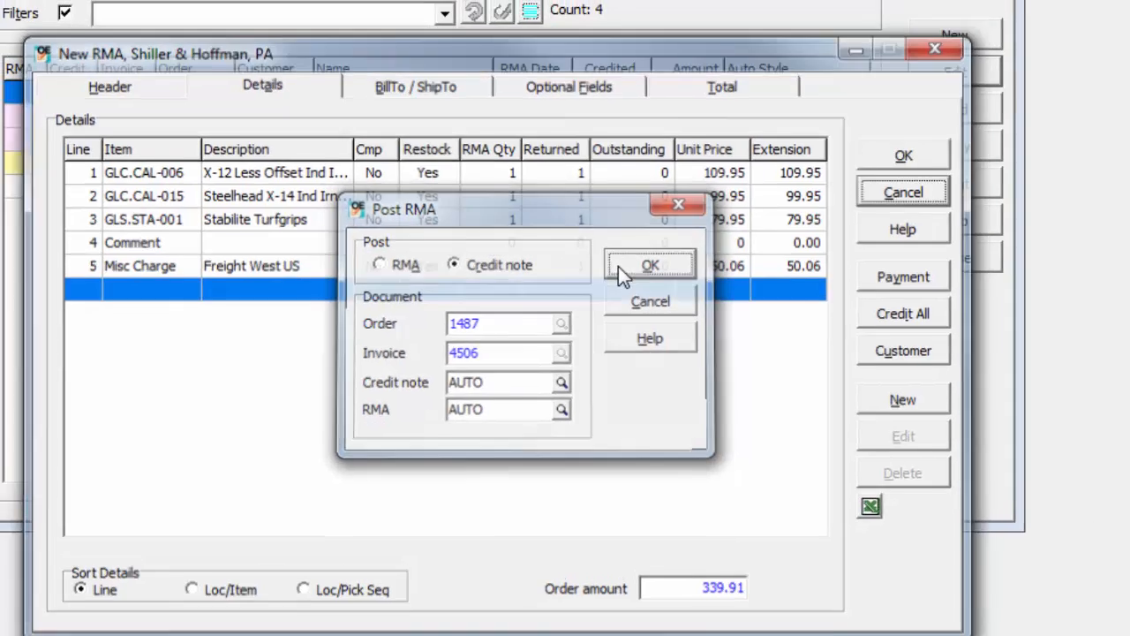
left_click(618, 242)
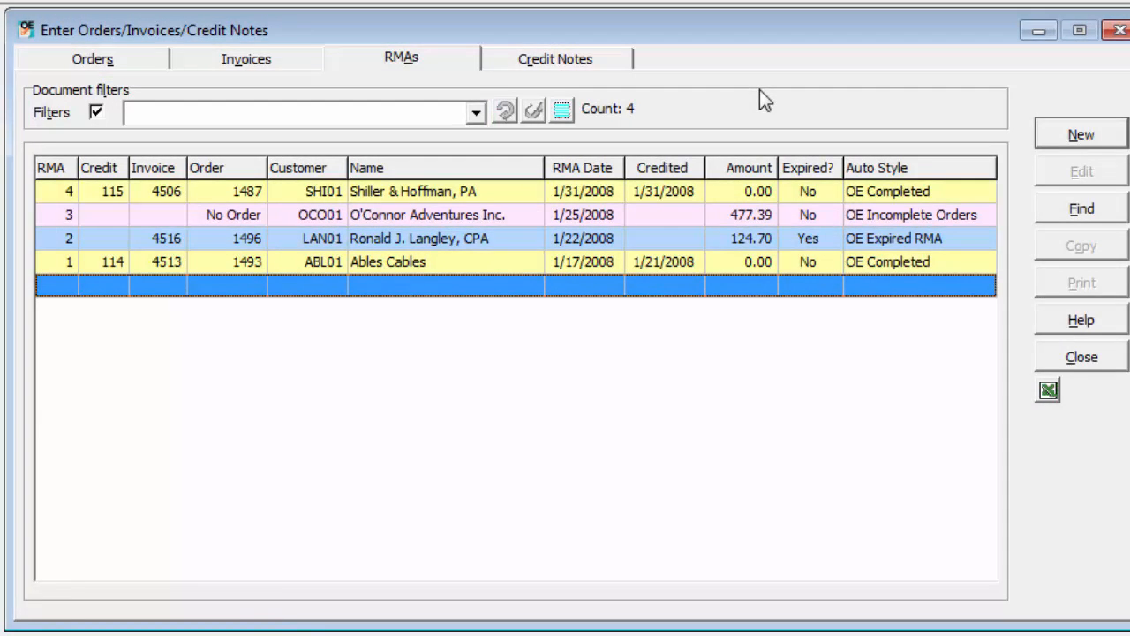
Step: Filter the RMA list by Expired RMAs and open the expired RMA for invoice 4516
left_click(481, 123)
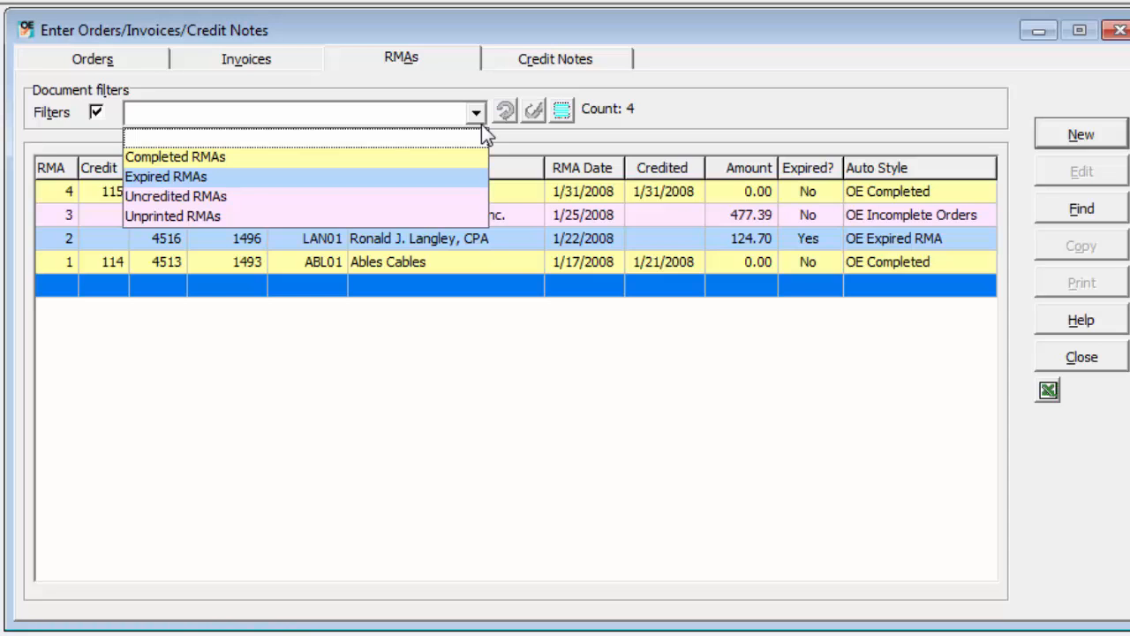
left_click(460, 176)
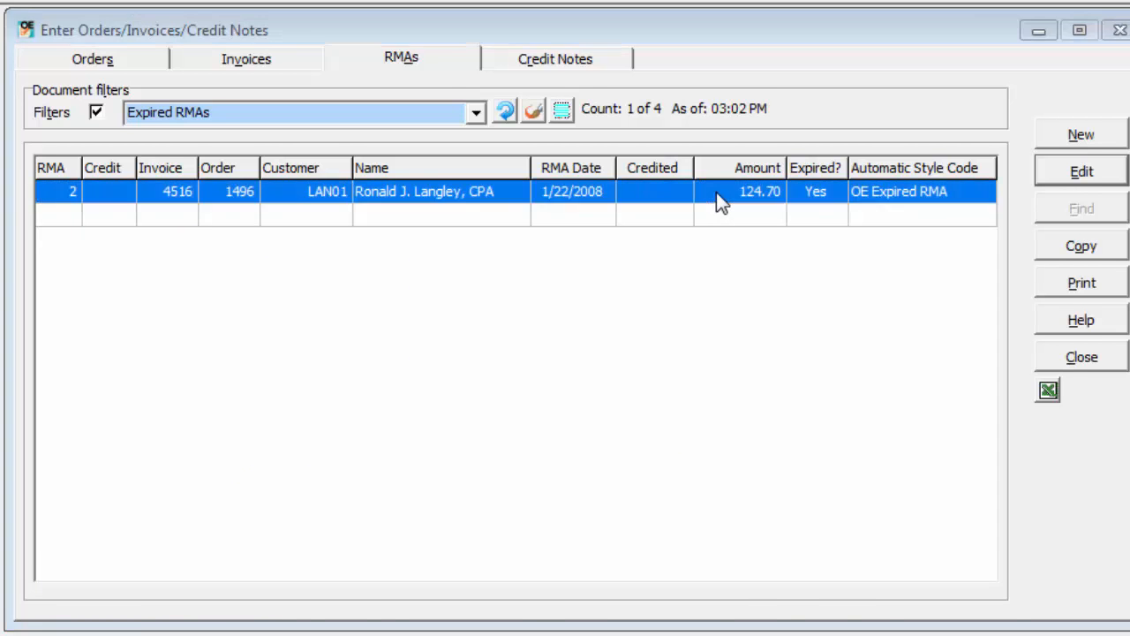
double_click(717, 192)
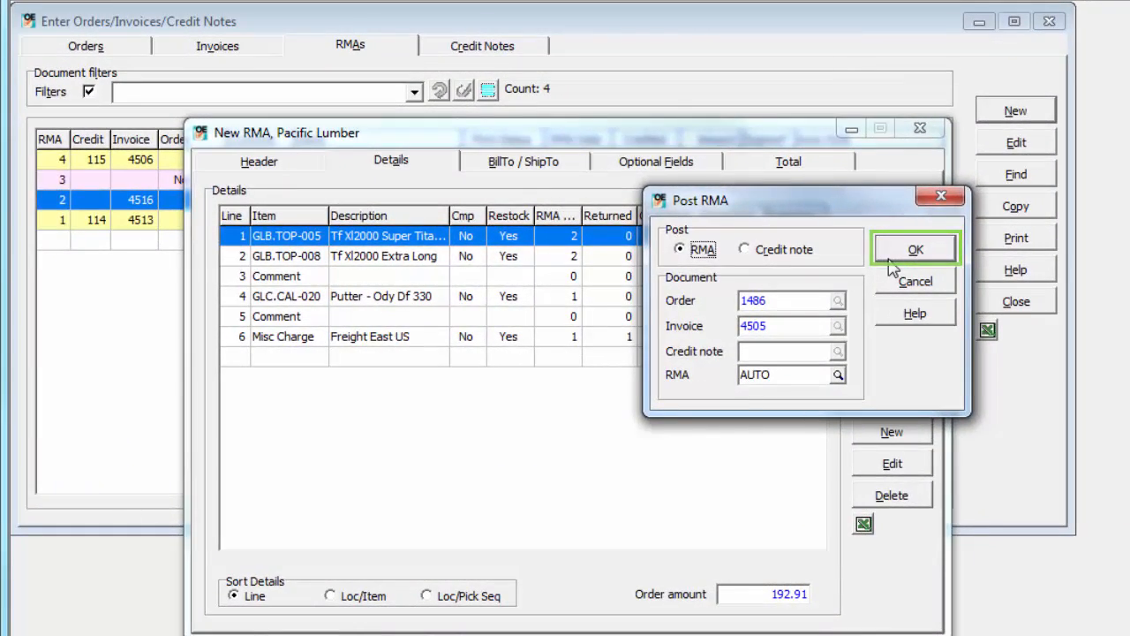
Step: Post the Pacific Lumber return as an RMA with an automatic RMA number and preview its printed form using the RMA: Portrait specification
left_click(910, 254)
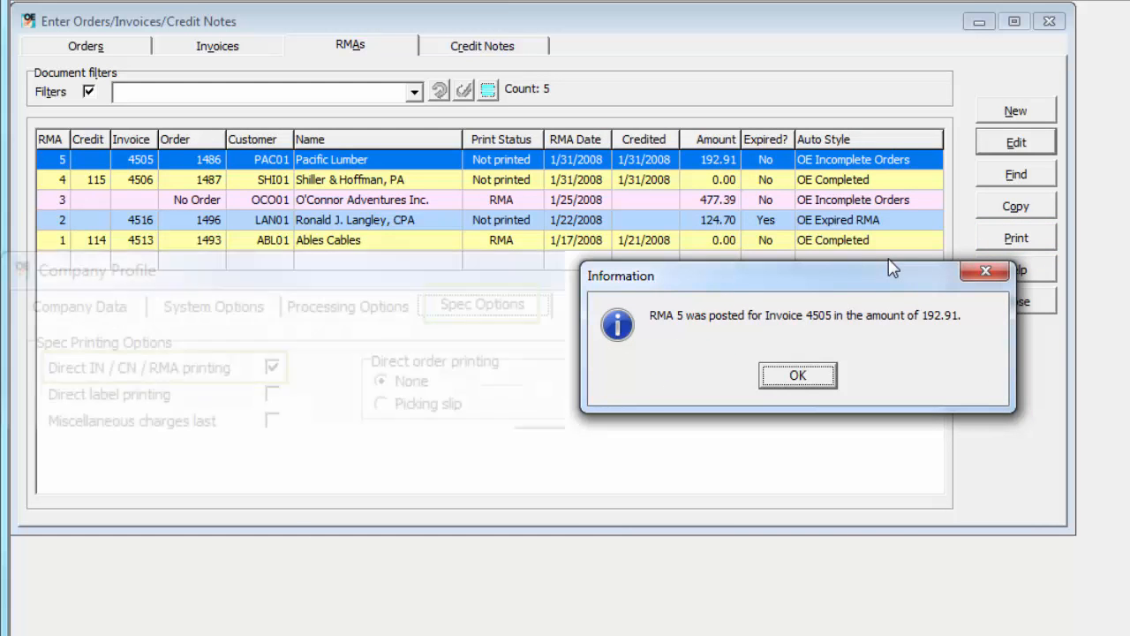
left_click(826, 385)
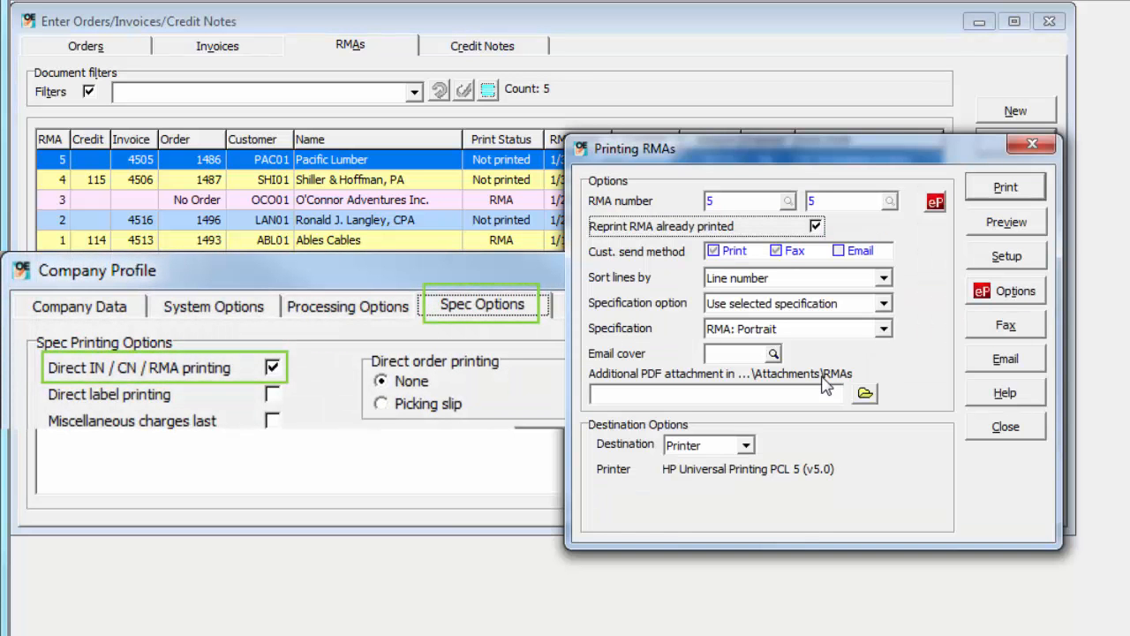
left_click(978, 231)
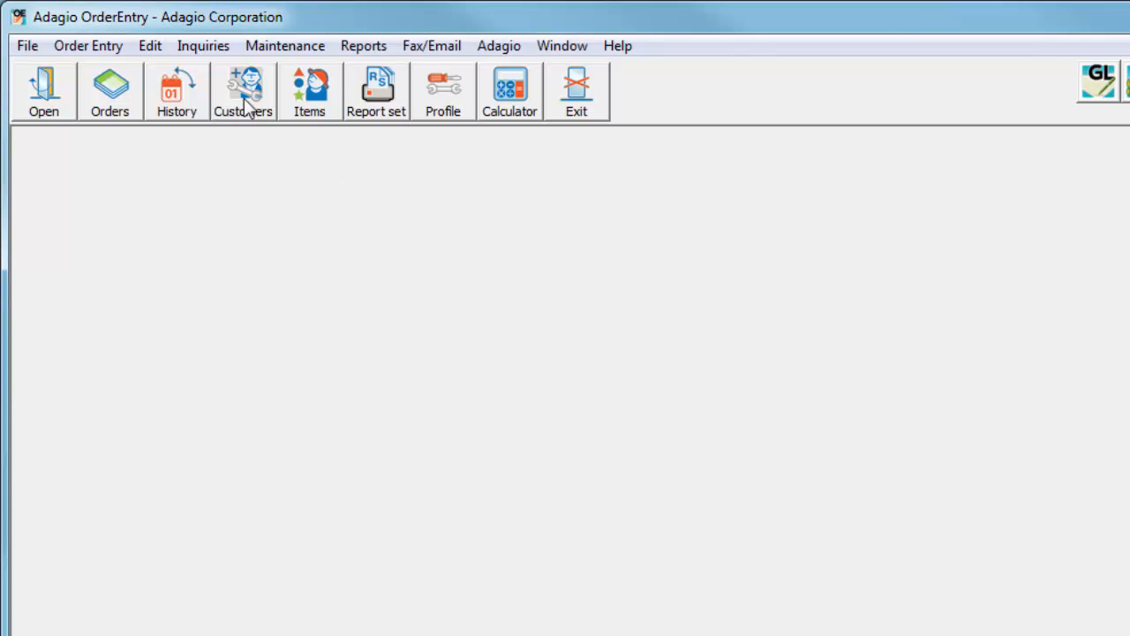
Step: Open the inquiry for current orders, invoices and credit notes and list its RMAs
left_click(208, 48)
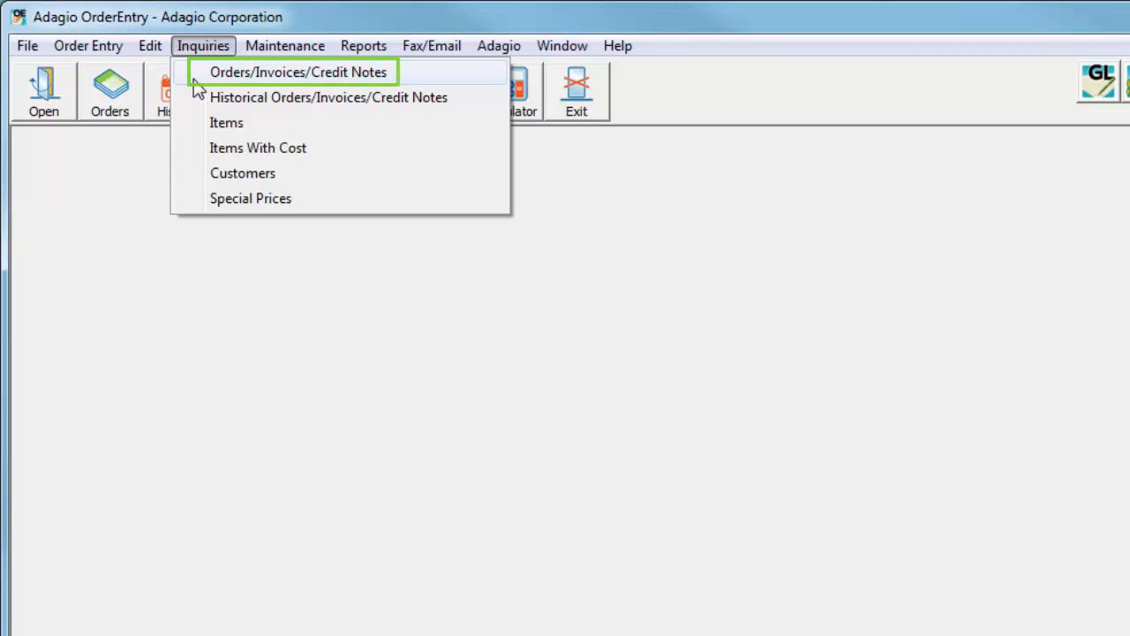
left_click(196, 87)
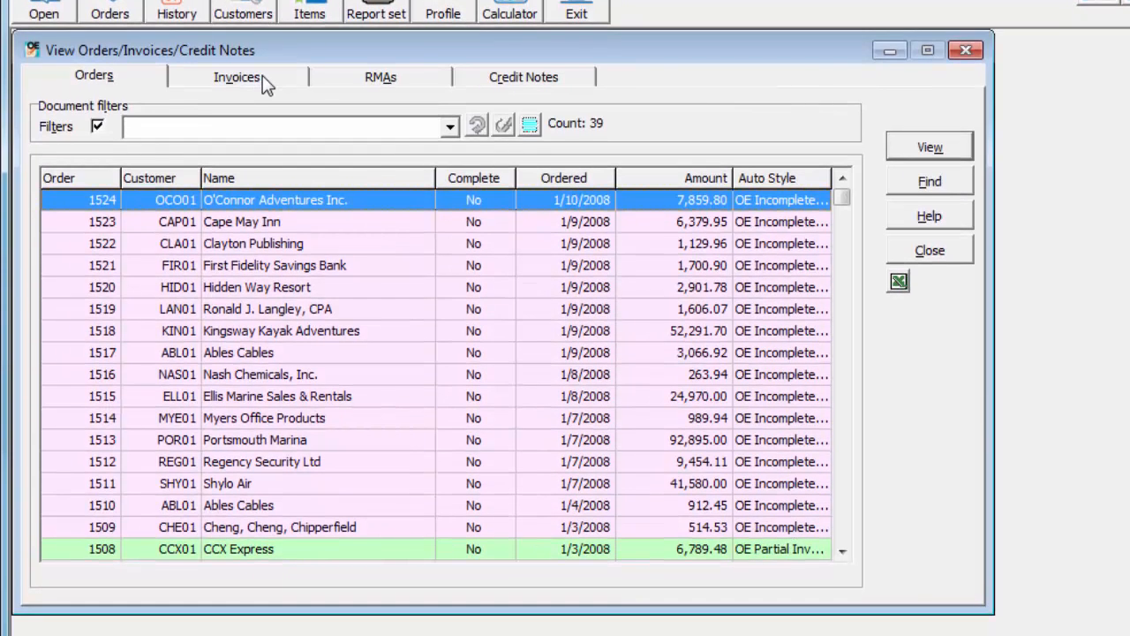
left_click(332, 84)
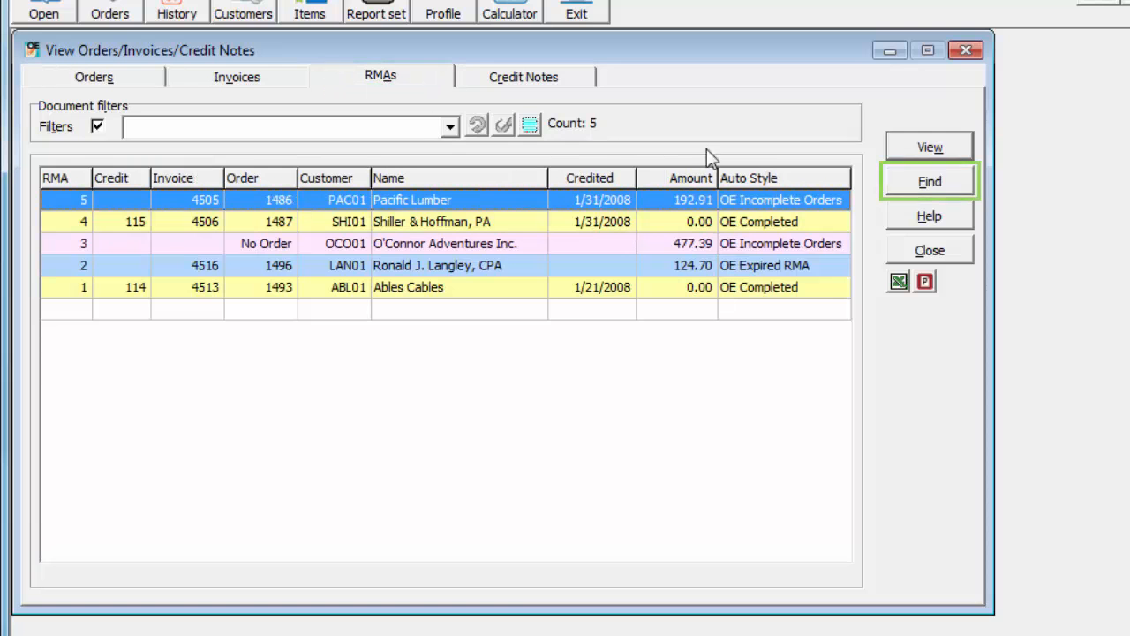
Step: Find the RMA linked to credit note 114 and view that RMA document
left_click(903, 185)
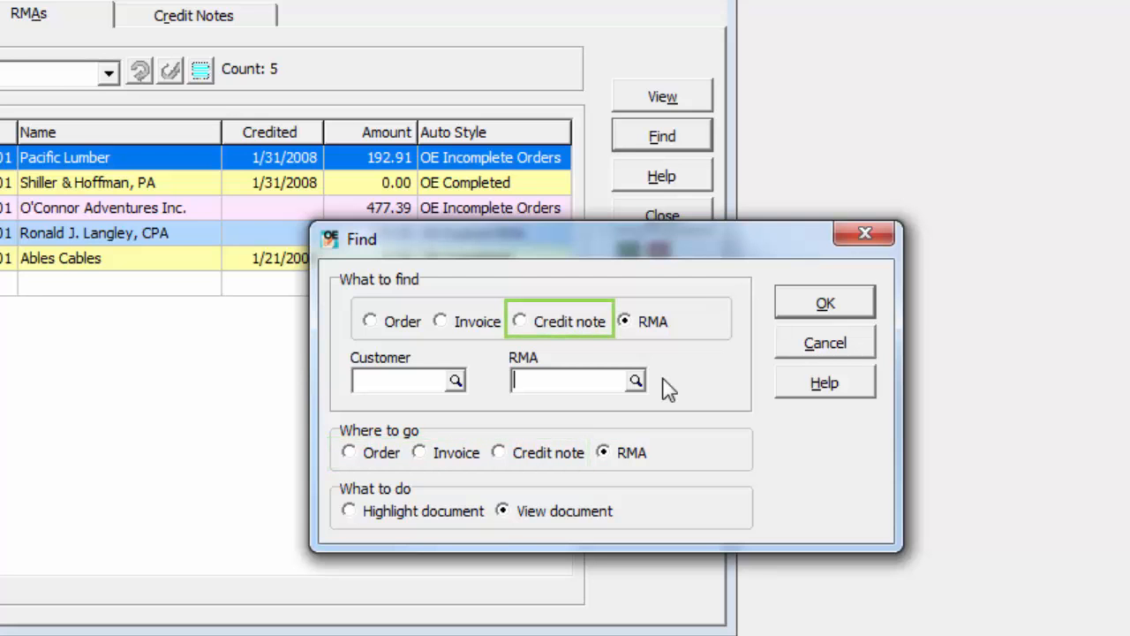
left_click(583, 329)
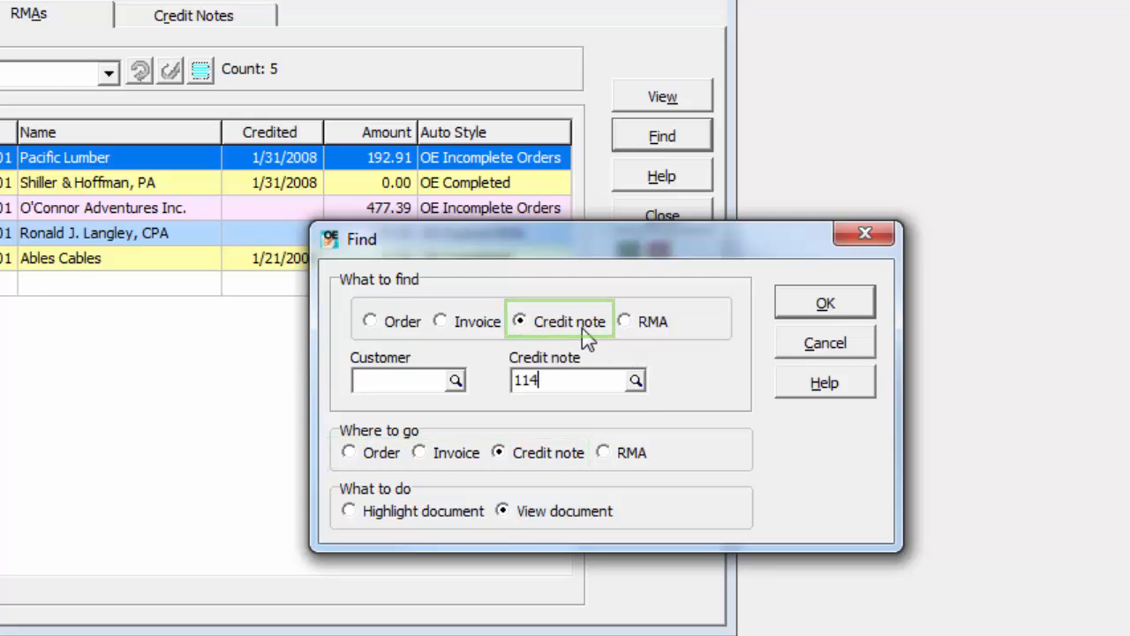
left_click(632, 456)
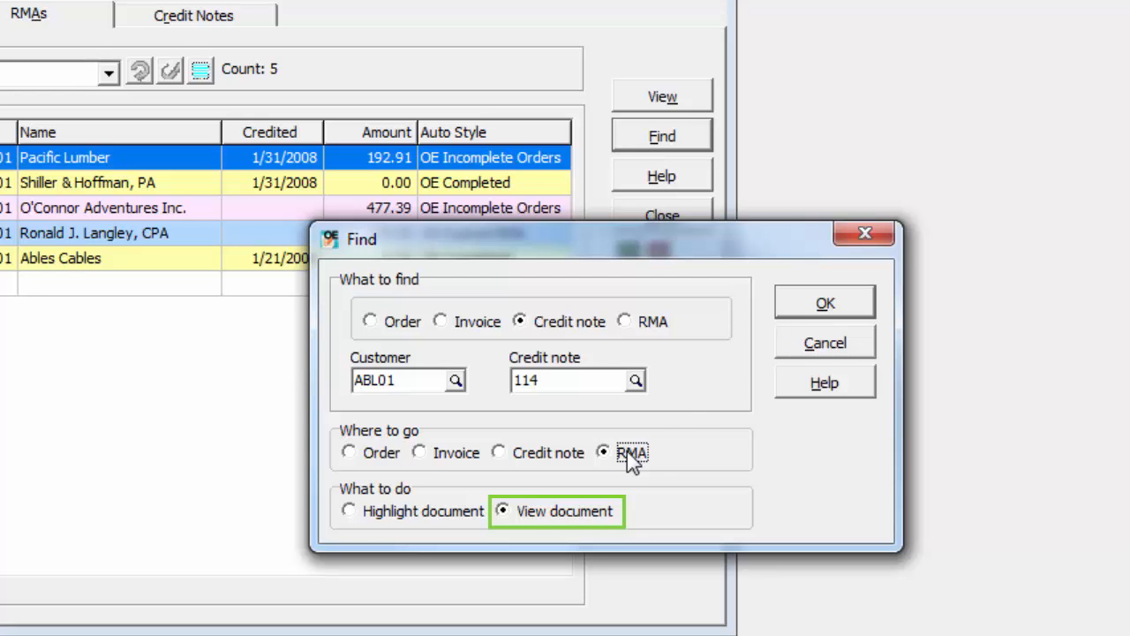
left_click(797, 309)
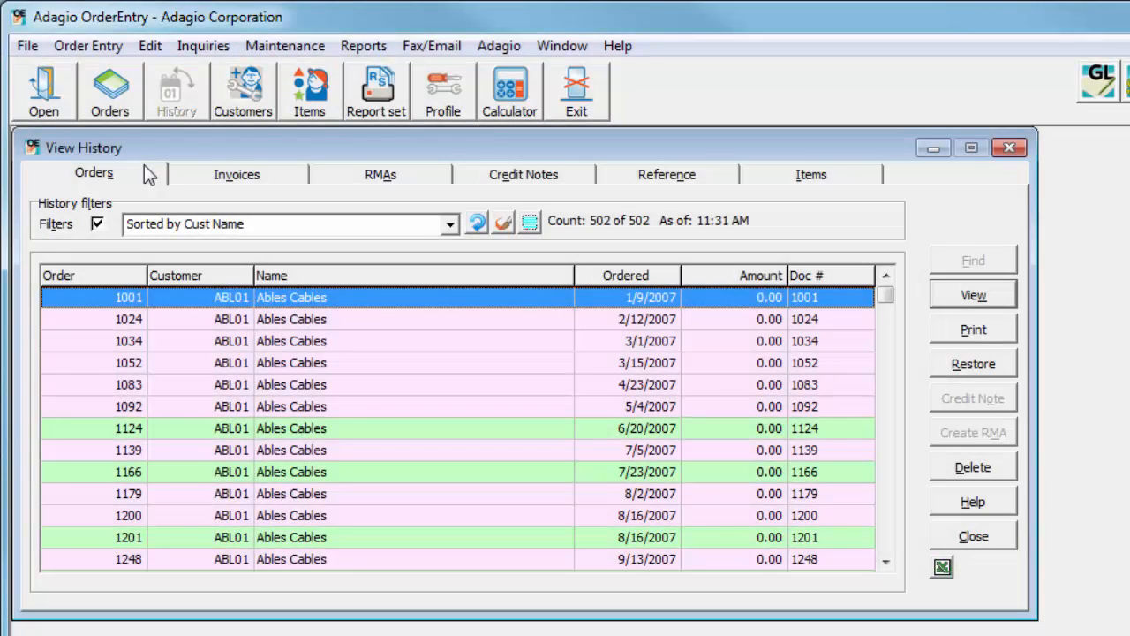
Step: Review RMAs in the document history by RMA list, by reference and by item
left_click(325, 170)
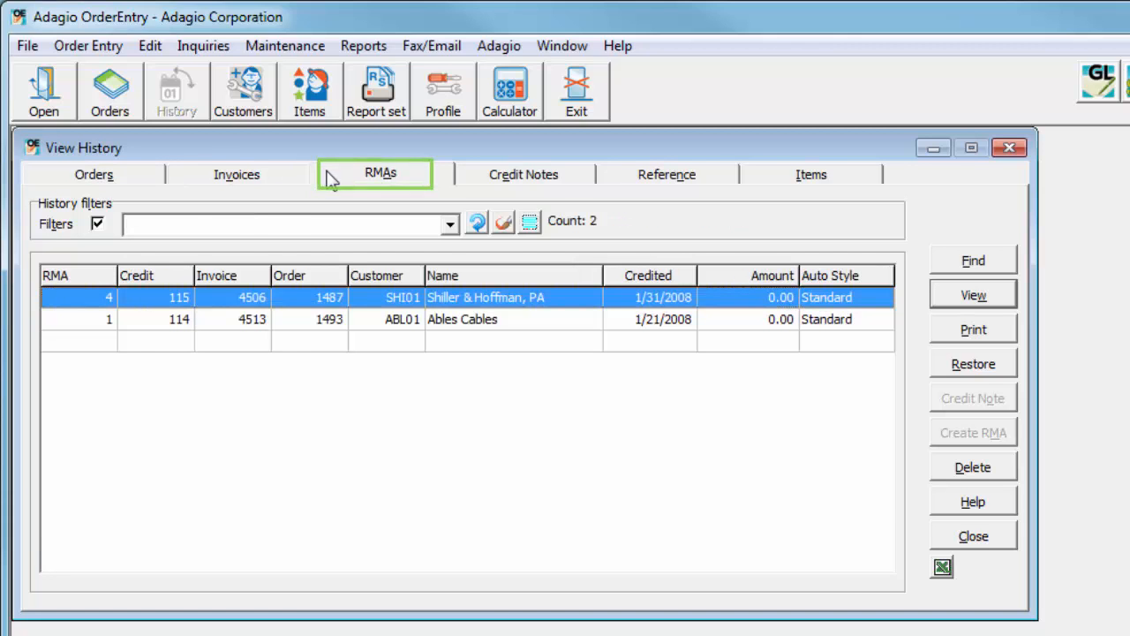
left_click(618, 179)
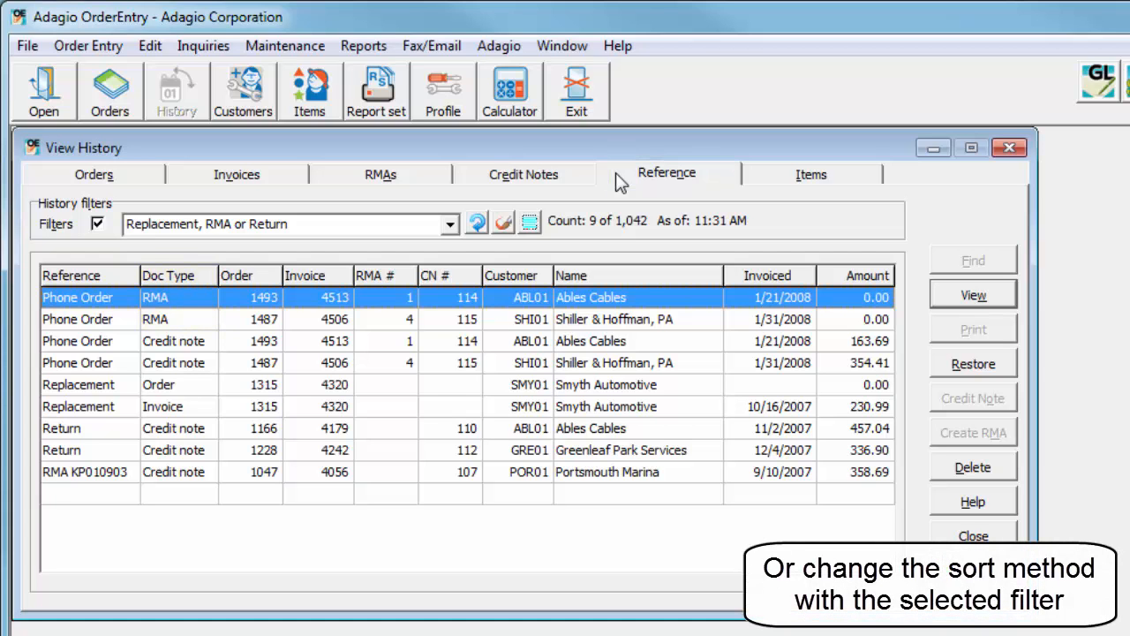
left_click(778, 186)
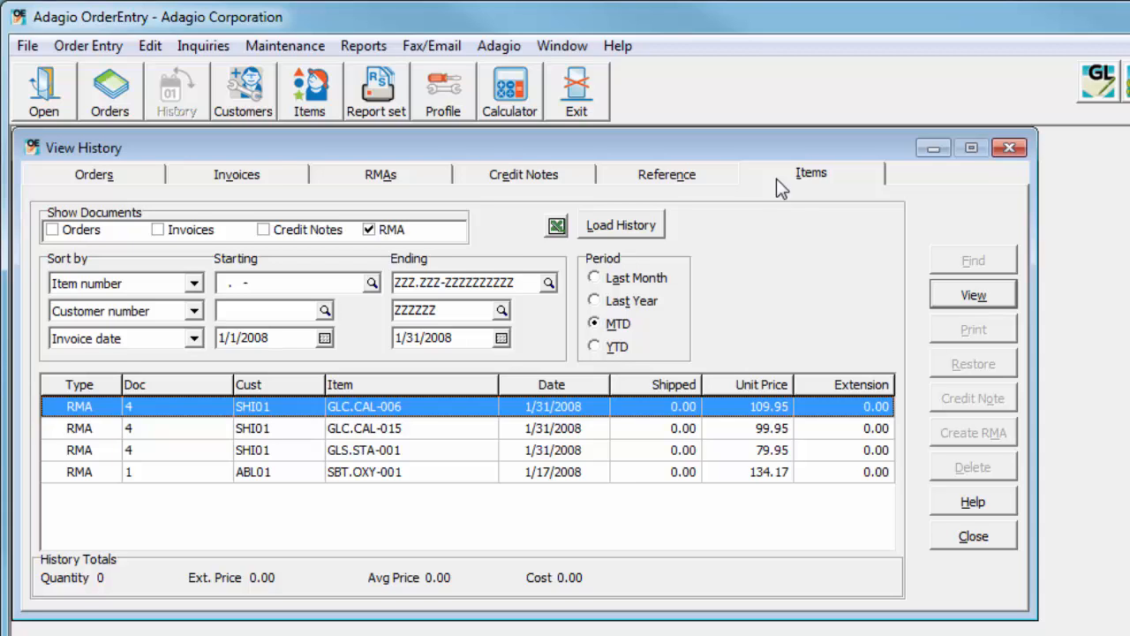
Step: Create an RMA from historical invoice 4502 for Dawson Marine
left_click(295, 177)
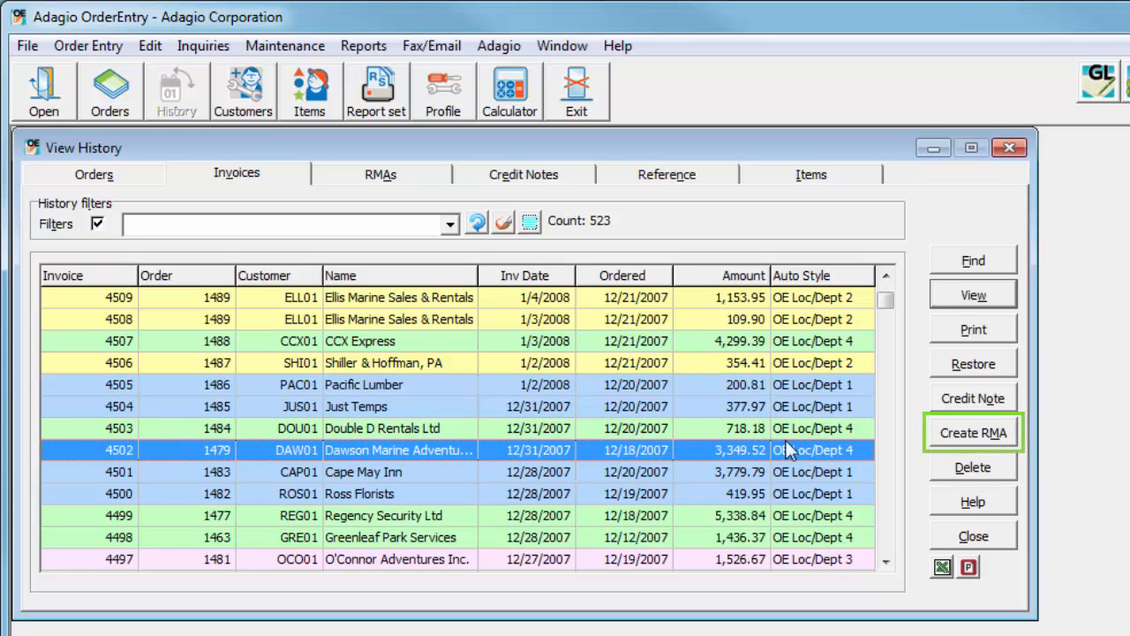
left_click(940, 442)
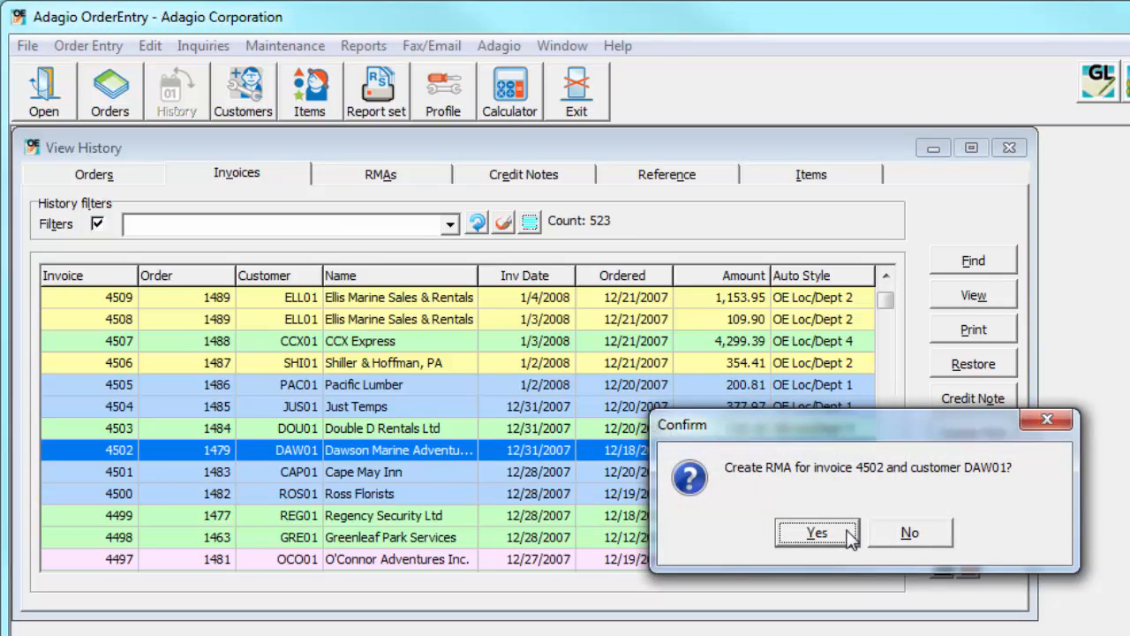
left_click(816, 533)
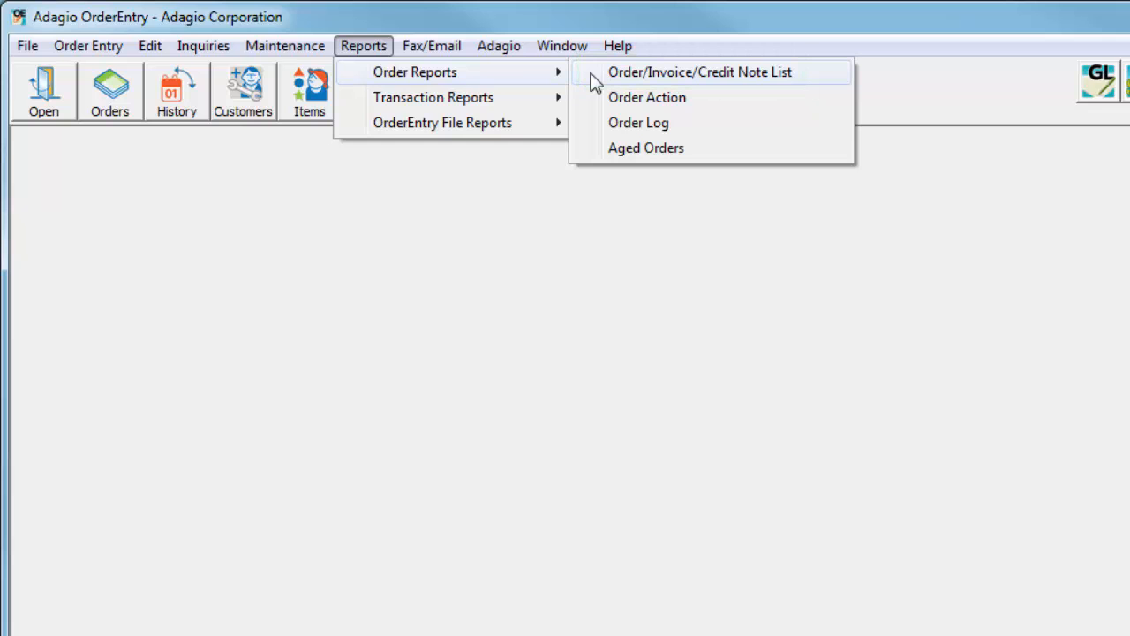
Step: Open the Order/Invoice/Credit Note List report and set its transaction type to RMAs
left_click(593, 74)
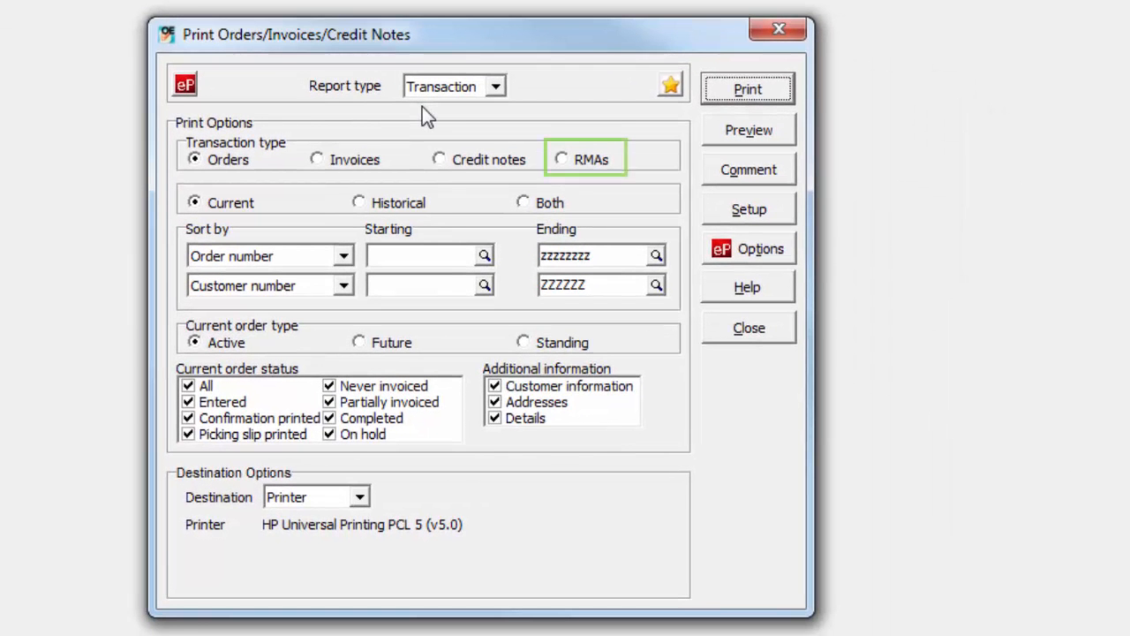
left_click(561, 164)
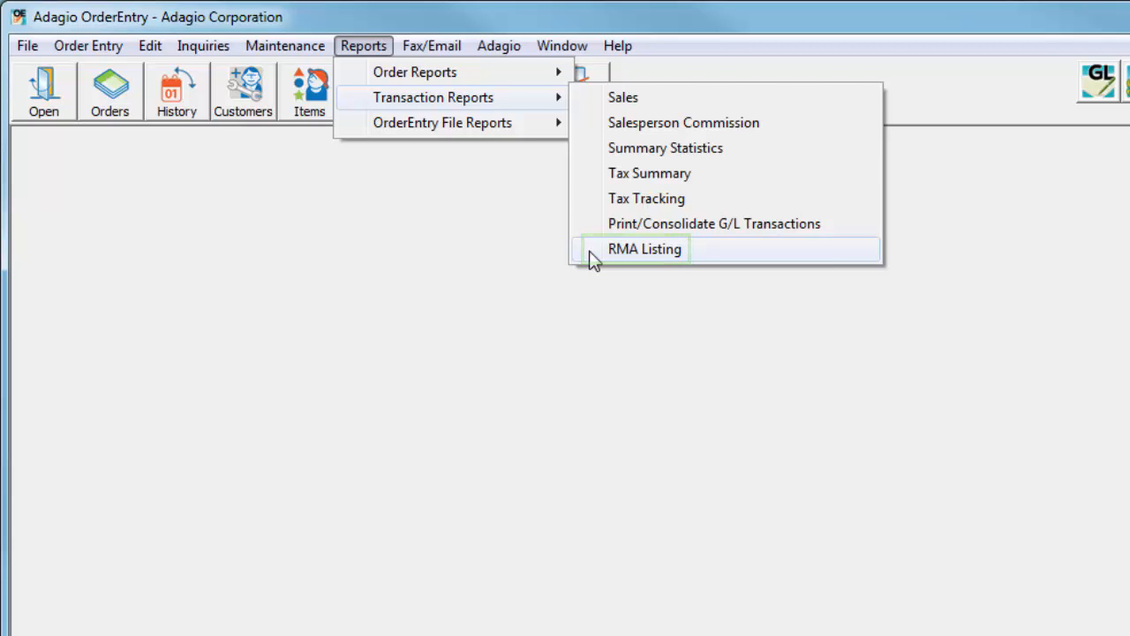
Step: Open the RMA Listing report and show the choices for its third sort level
left_click(636, 249)
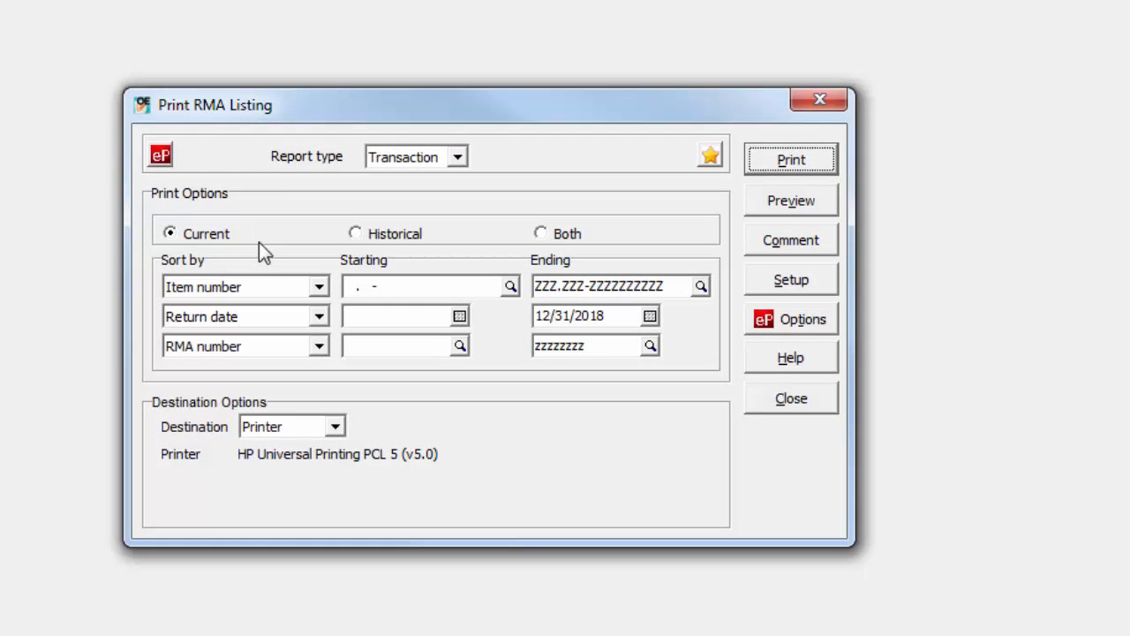
left_click(312, 346)
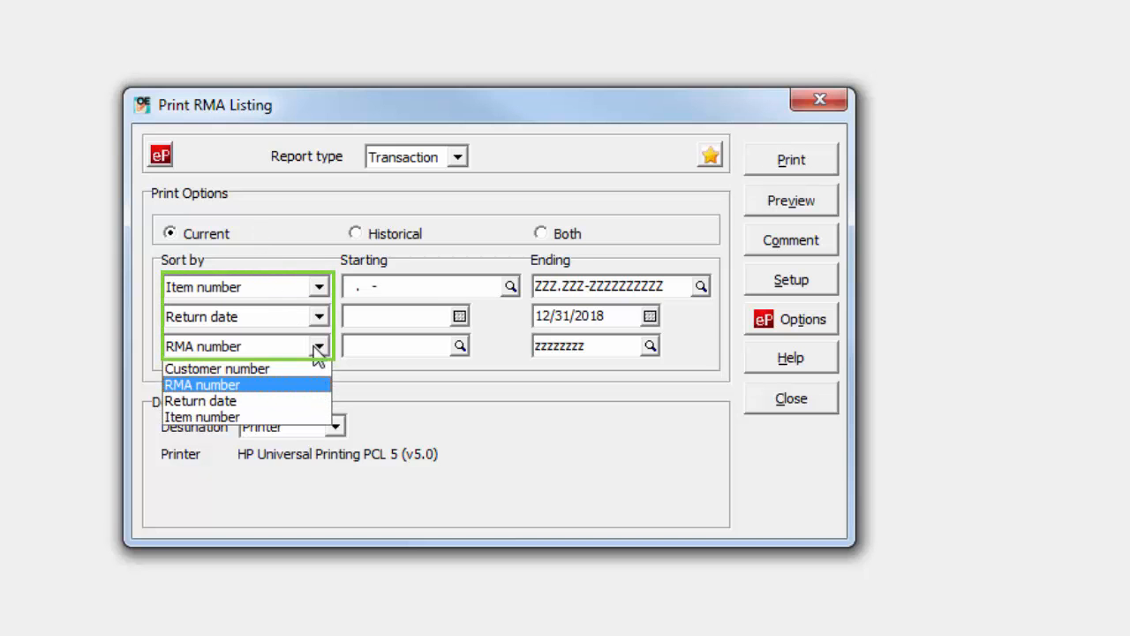